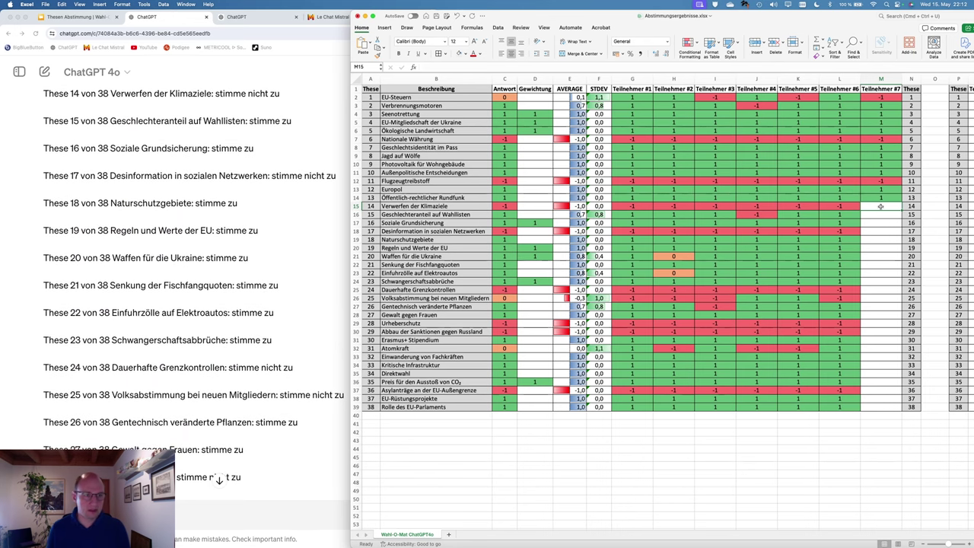
Enter the Teilnehmer #7 answers for theses 14 to 17 as -1, 1, 1 and -1
text(-1)
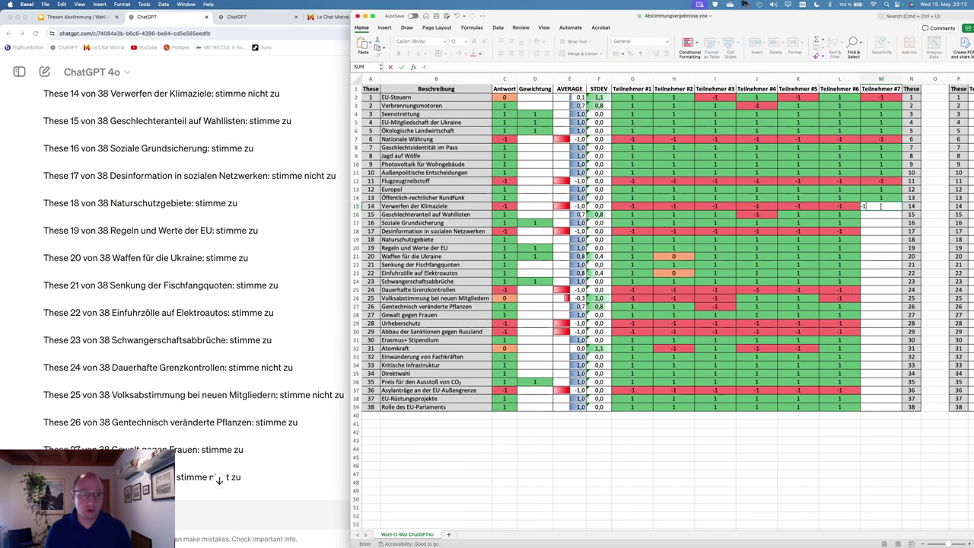
key(Return)
text(1)
key(Return)
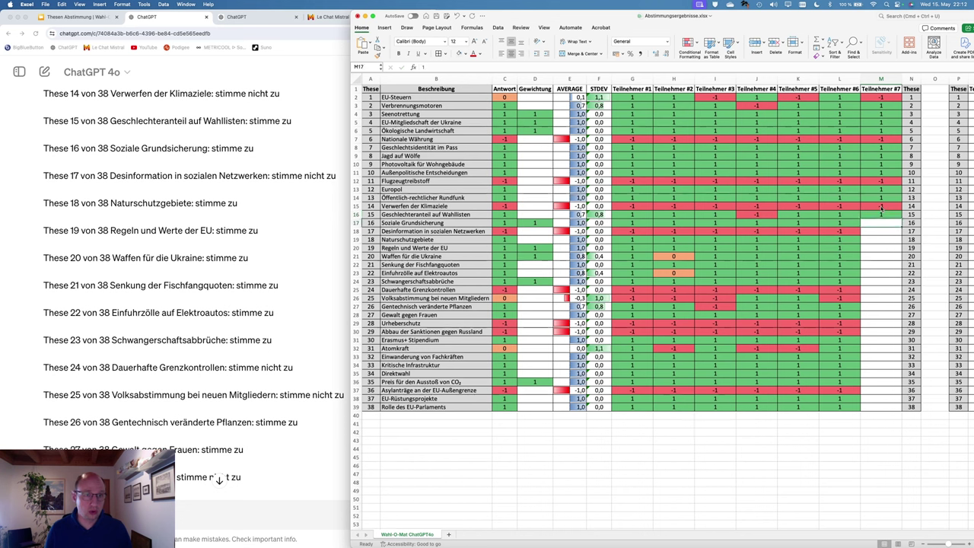
text(1)
key(Return)
text(-1)
key(Return)
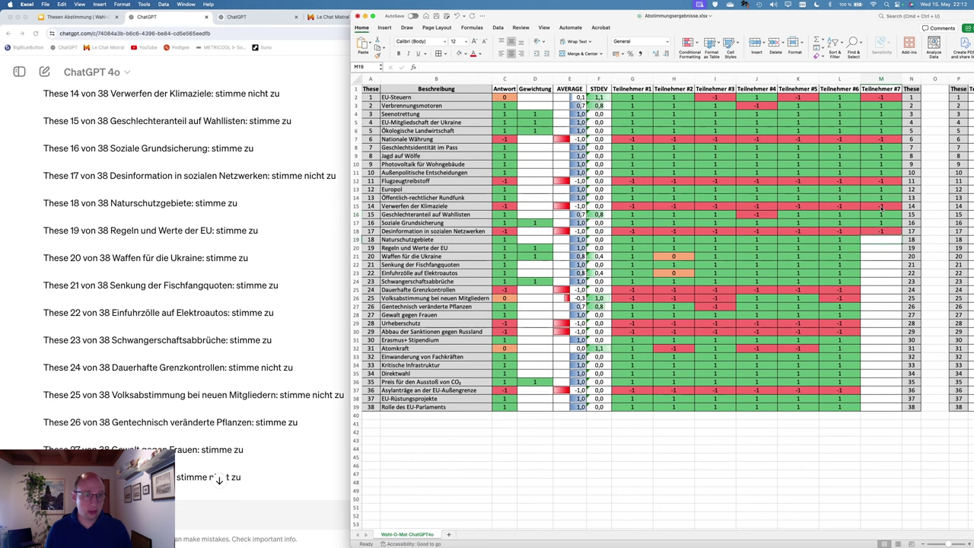
Enter 1 as the Teilnehmer #7 answer for each of theses 18, 19 and 20
text(1)
key(Return)
text(1)
key(Return)
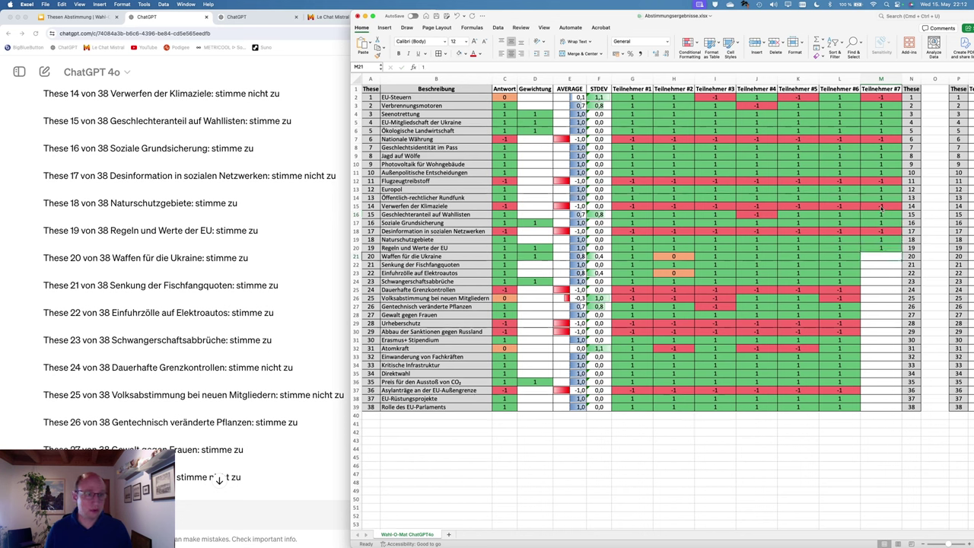
text(1)
key(Return)
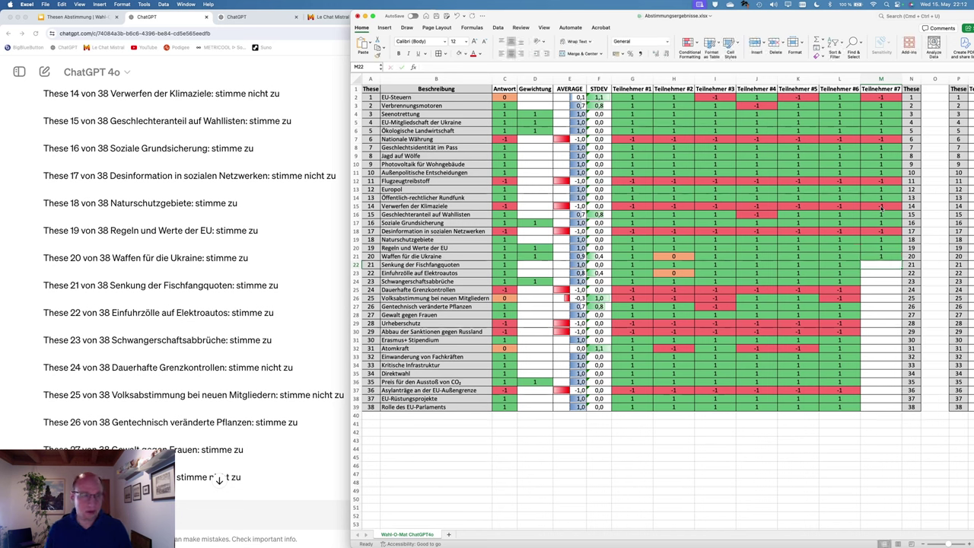
Enter 1 as the Teilnehmer #7 answer for each of theses 21, 22 and 23
text(1)
key(Return)
text(1)
key(Return)
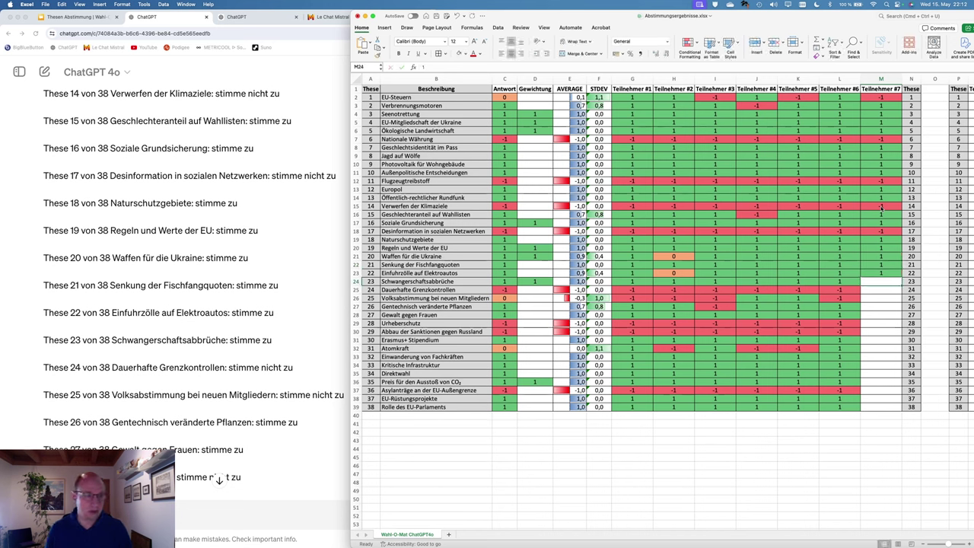
text(1)
key(Return)
Enter -2 as the Teilnehmer #7 answer for theses 24 and 25
text(1)
text(-2)
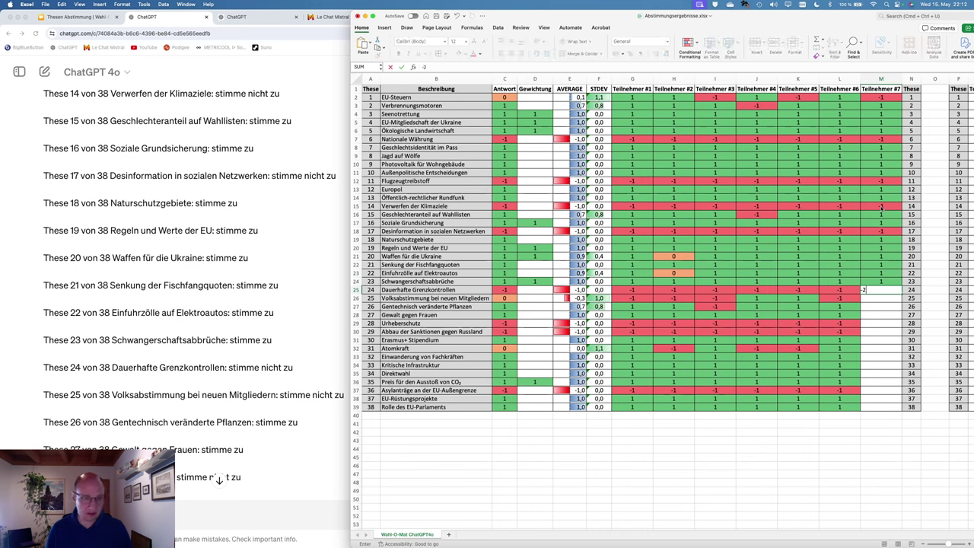
key(Return)
text(-2)
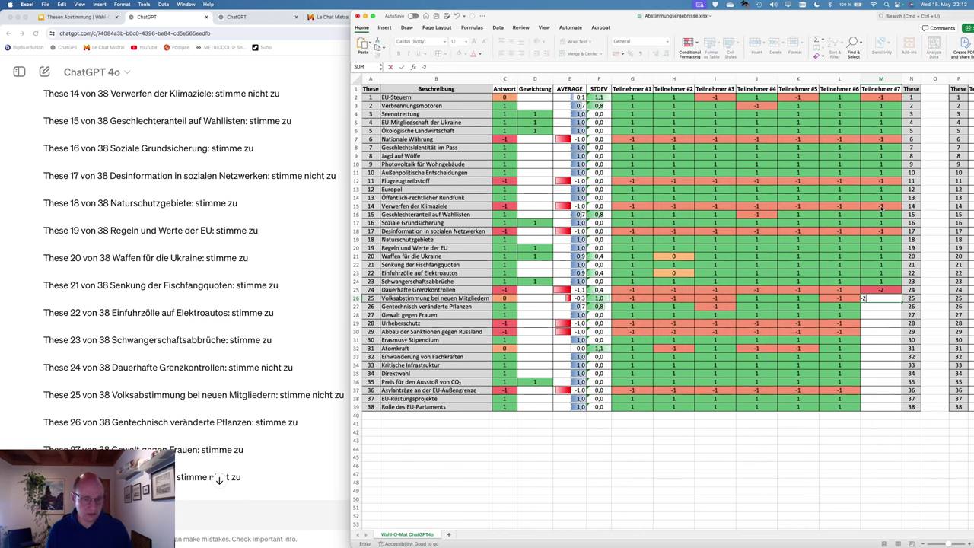
key(Return)
Enter the Teilnehmer #7 answers for theses 26, 27 and 28 as 1, 1 and -1
text(1)
key(Return)
text(1)
key(Return)
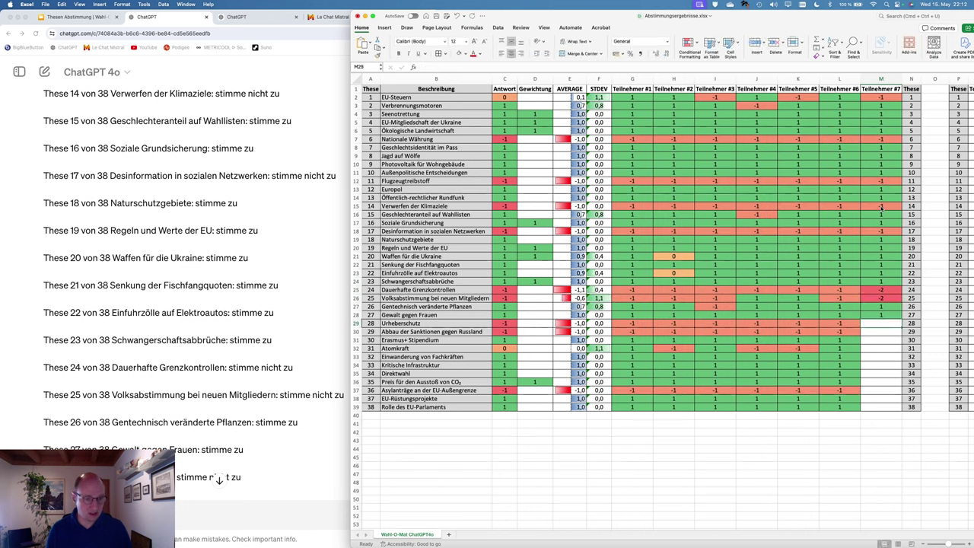
text(-)
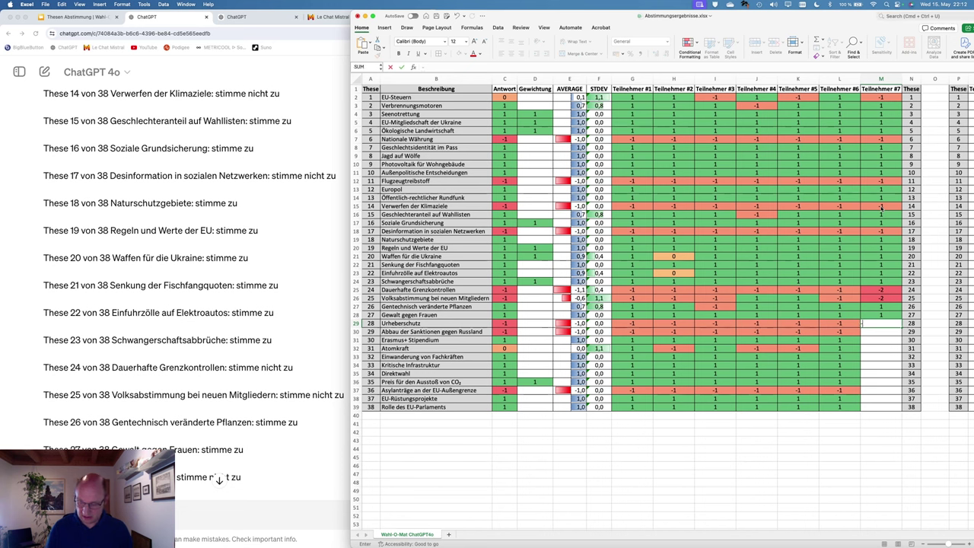
text(1)
key(Return)
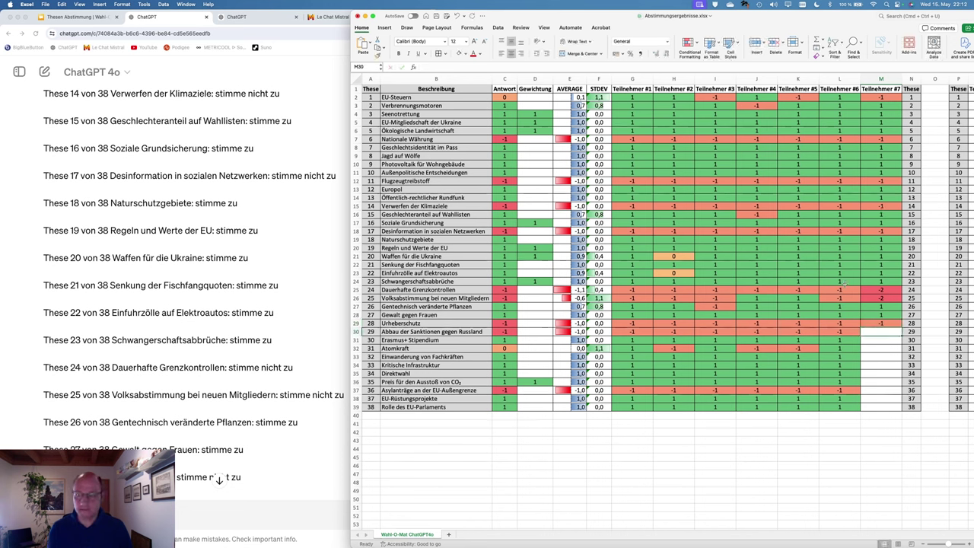
Correct the Teilnehmer #7 answers for theses 24 and 25 to -1 each
click(887, 290)
text(-1)
key(Return)
text(-)
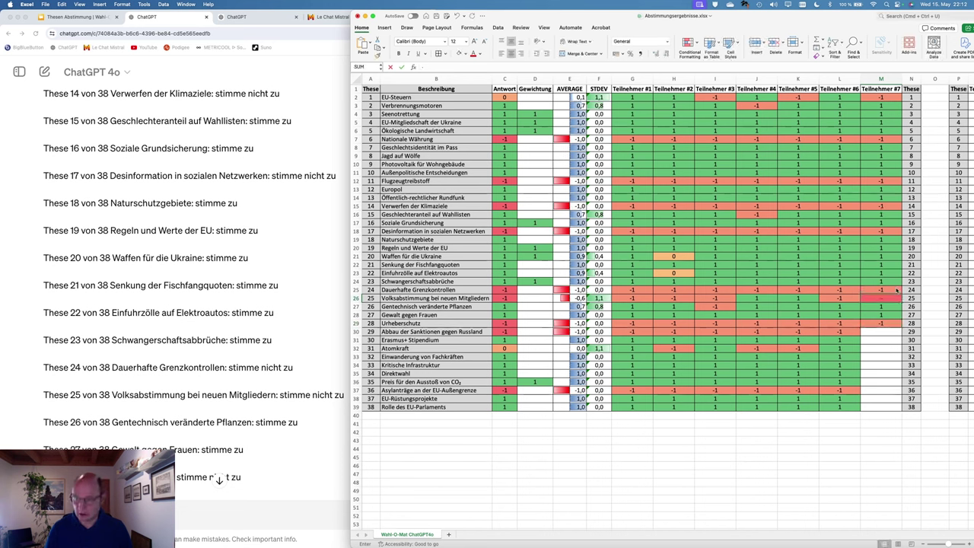
text(1)
key(Return)
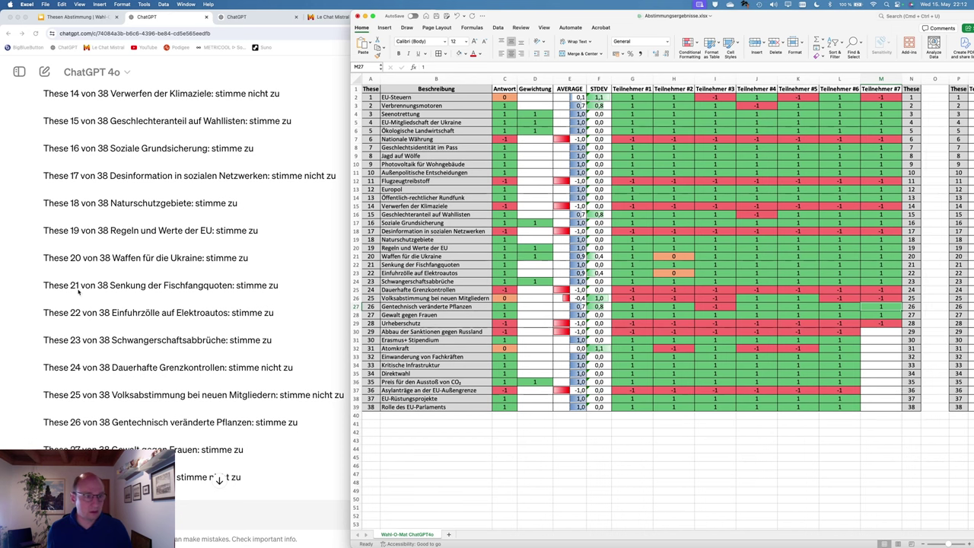
Enter the Teilnehmer #7 answers for theses 29, 30 and 31 from the ChatGPT list as -1, 1 and 0
scroll(191, 388, down, 10)
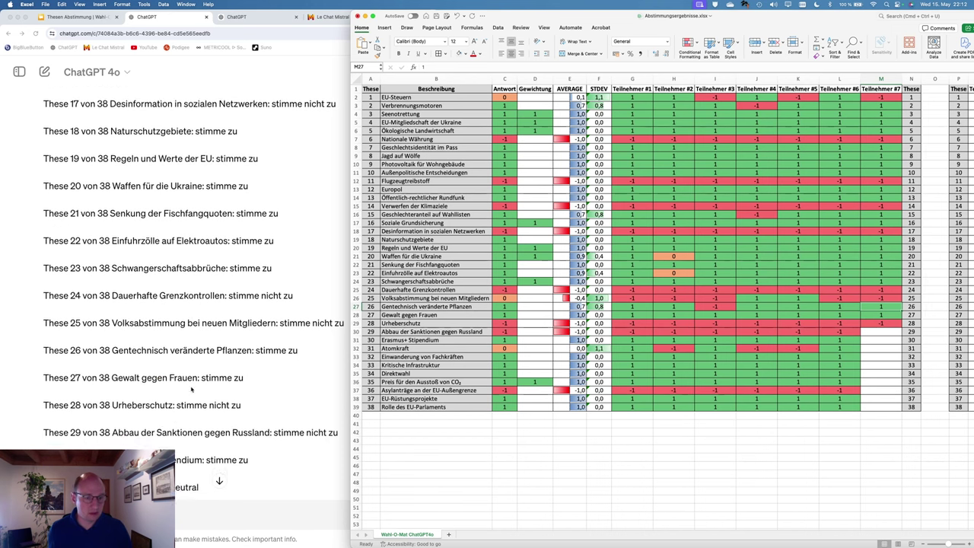
scroll(191, 389, down, 1)
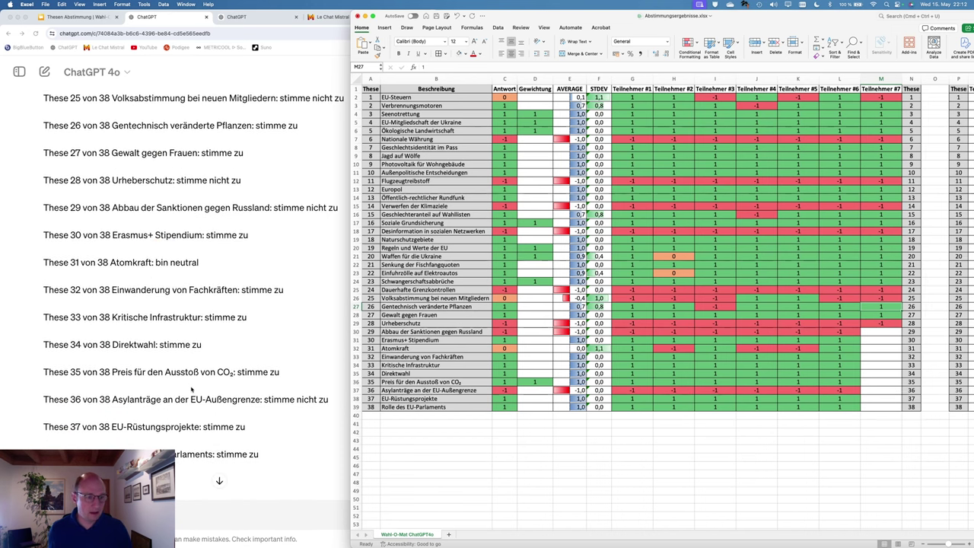
click(885, 333)
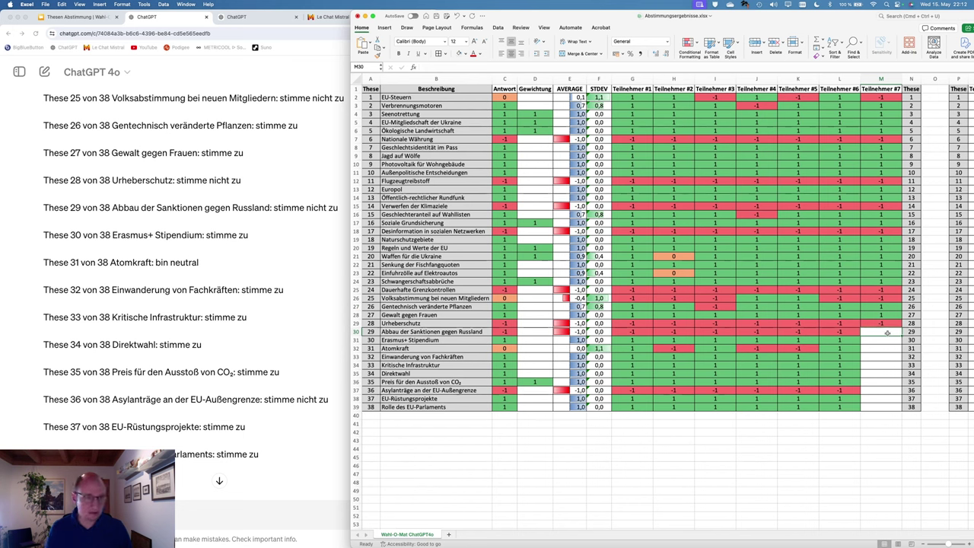
text(-1)
key(Return)
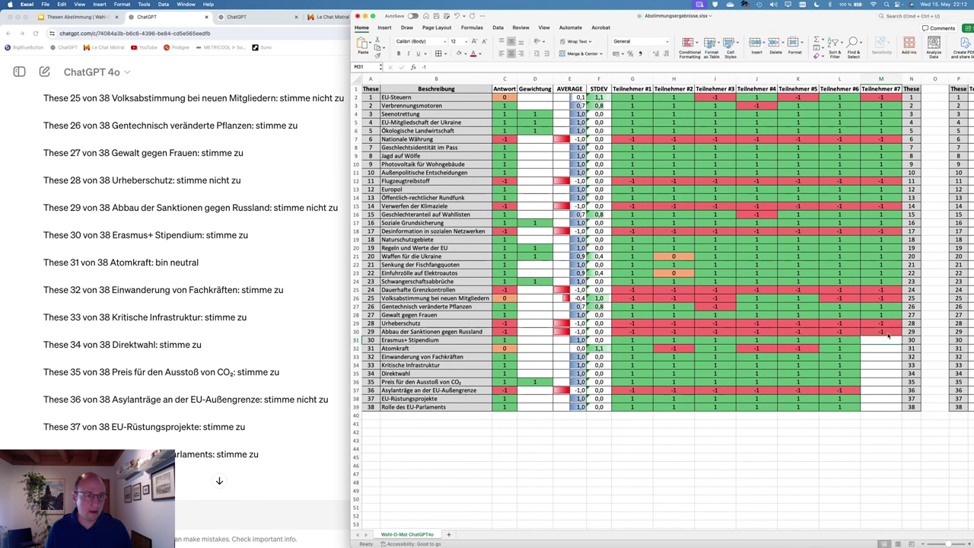
text(1)
key(Return)
text(0)
key(Return)
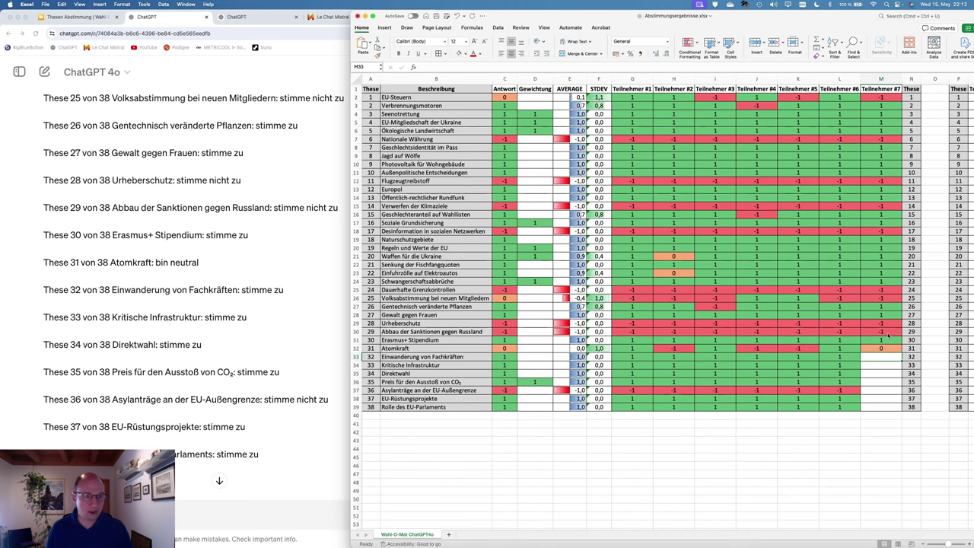
Enter 1 as the Teilnehmer #7 answer for each of theses 32 to 35
text(1)
key(Return)
text(1)
key(Return)
text(1)
key(Return)
text(1)
key(Return)
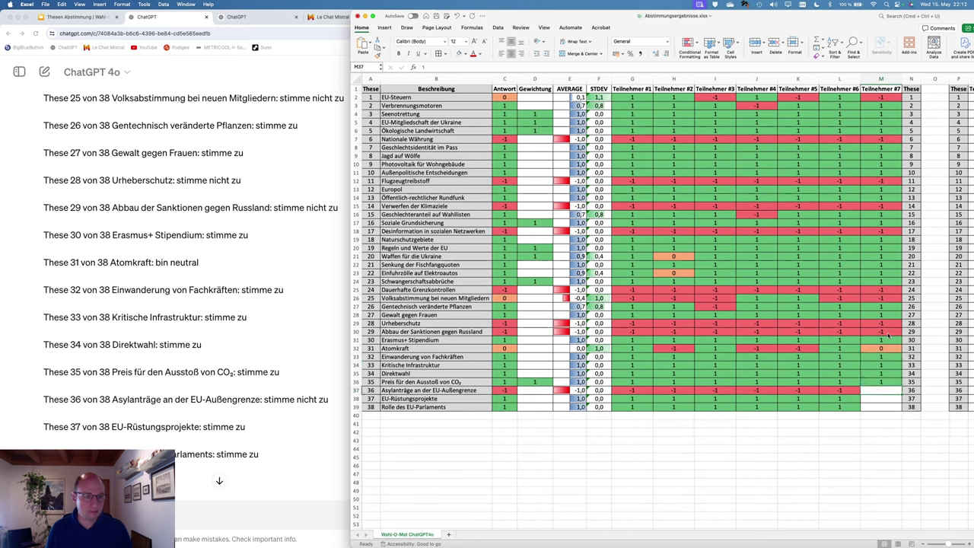
Enter the Teilnehmer #7 answers for theses 36, 37 and 38 as -1, 1 and 1
text(-1)
key(Return)
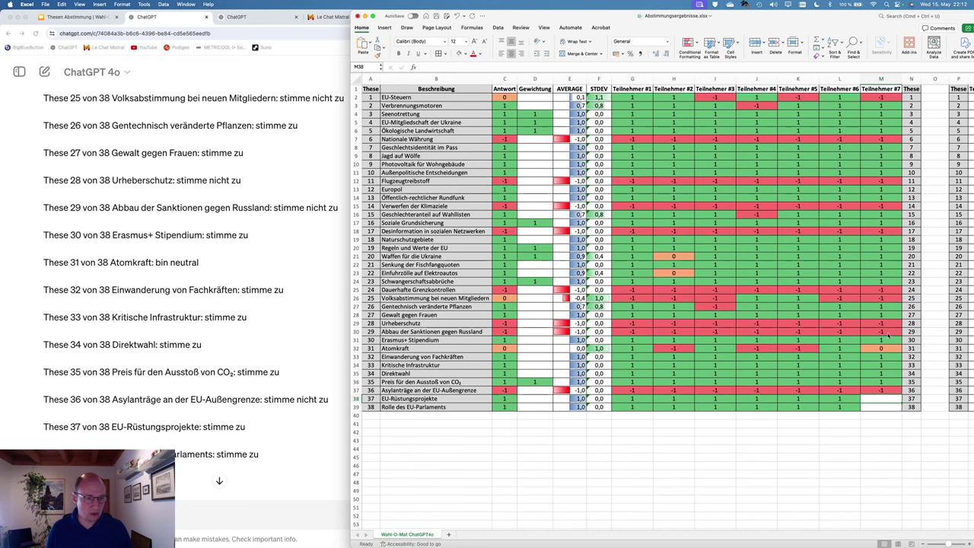
text(1)
key(Return)
text(1)
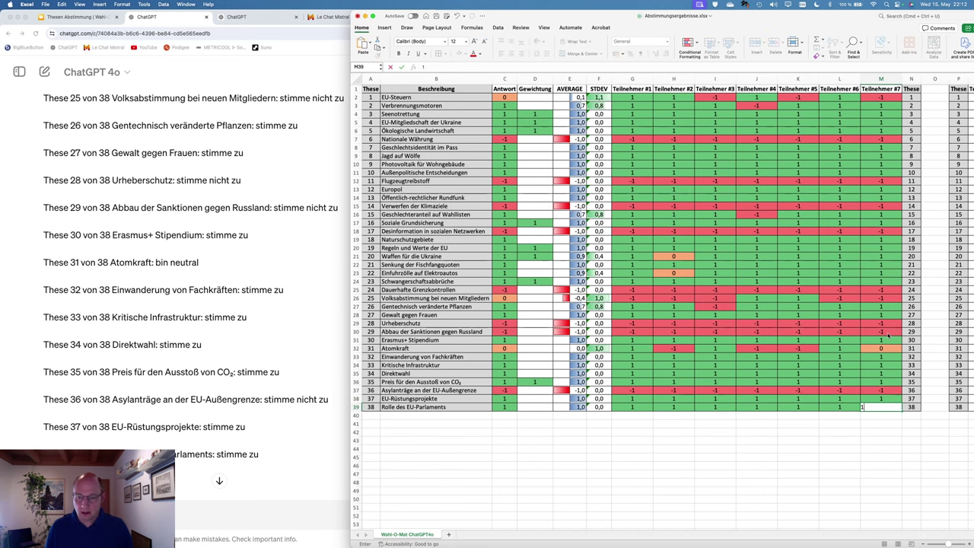
key(Return)
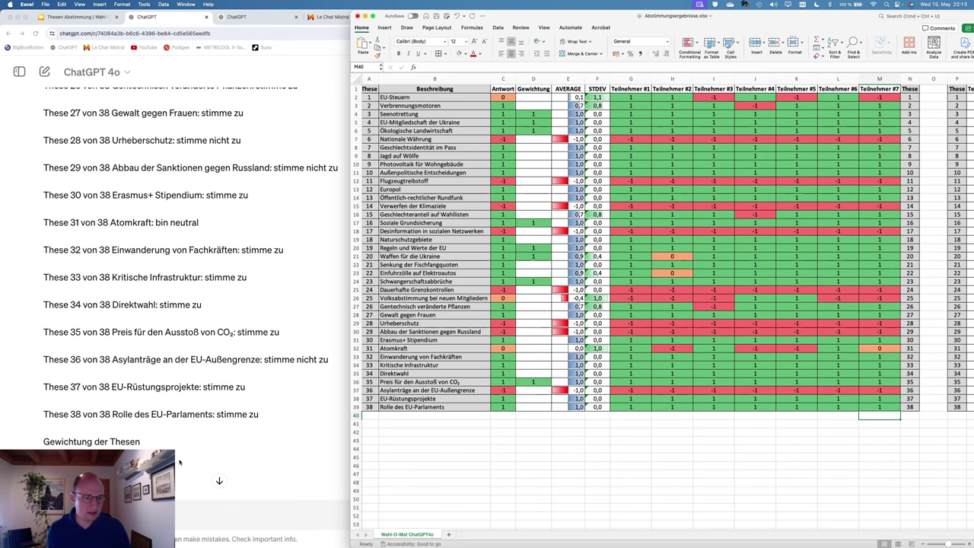
In the weighting table's Teilnehmer #7 column, enter 3, 4 and 5 in the rows of theses 3, 4 and 5
scroll(791, 226, right, 10)
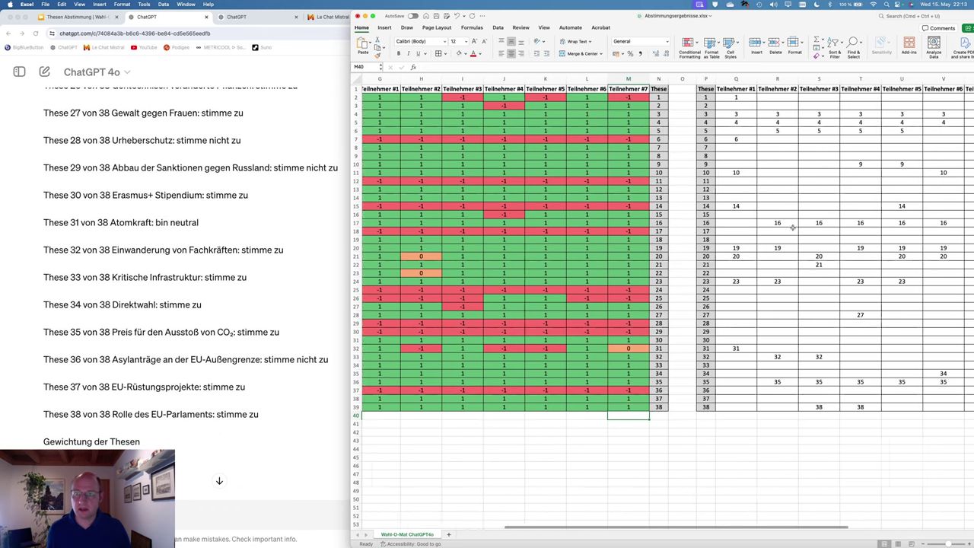
scroll(791, 226, right, 3)
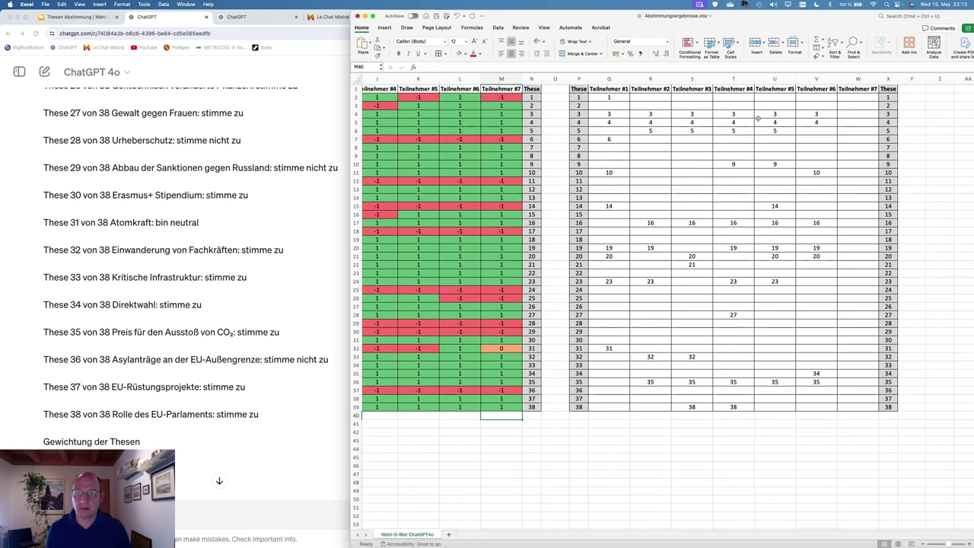
click(855, 114)
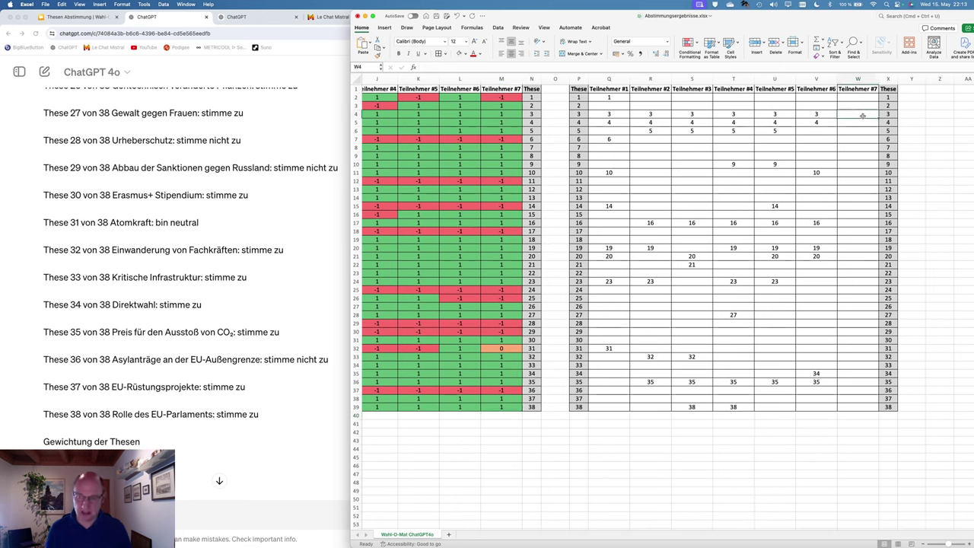
text(3)
key(Return)
text(4)
key(Return)
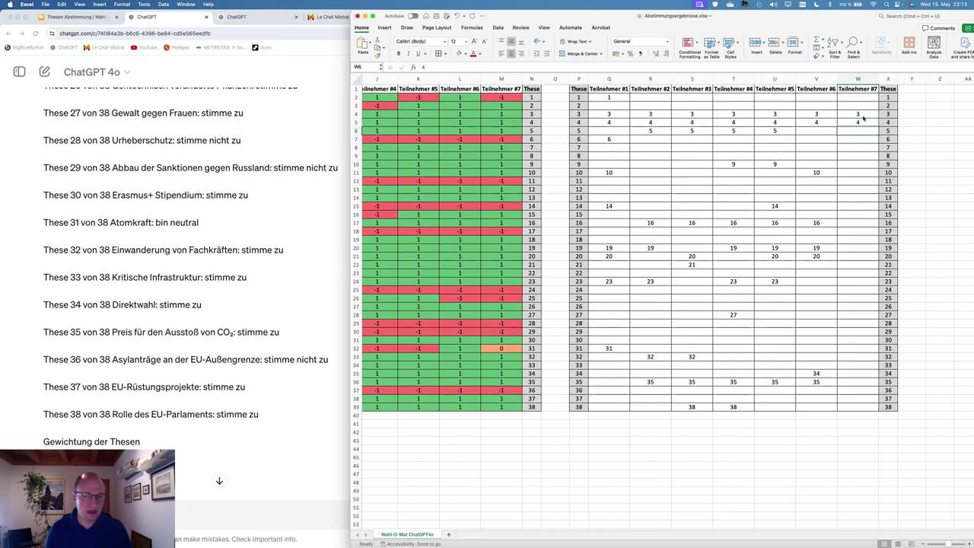
text(5)
key(Return)
Enter the Teilnehmer #7 weightings 9 and 14 in the rows of theses 9 and 14
key(Return)
key(Return)
key(Return)
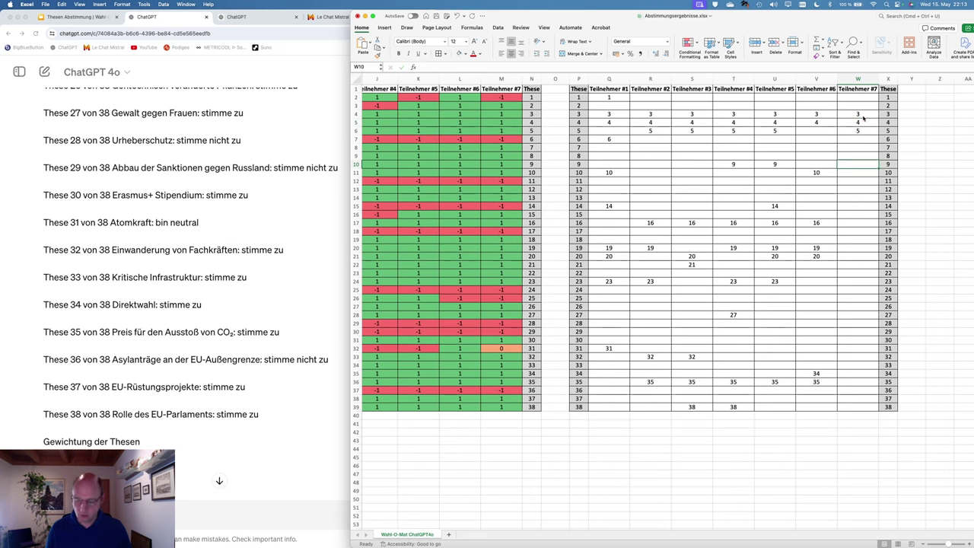
text(9)
key(Return)
key(Return)
key(Return)
key(Return)
key(Return)
text(14)
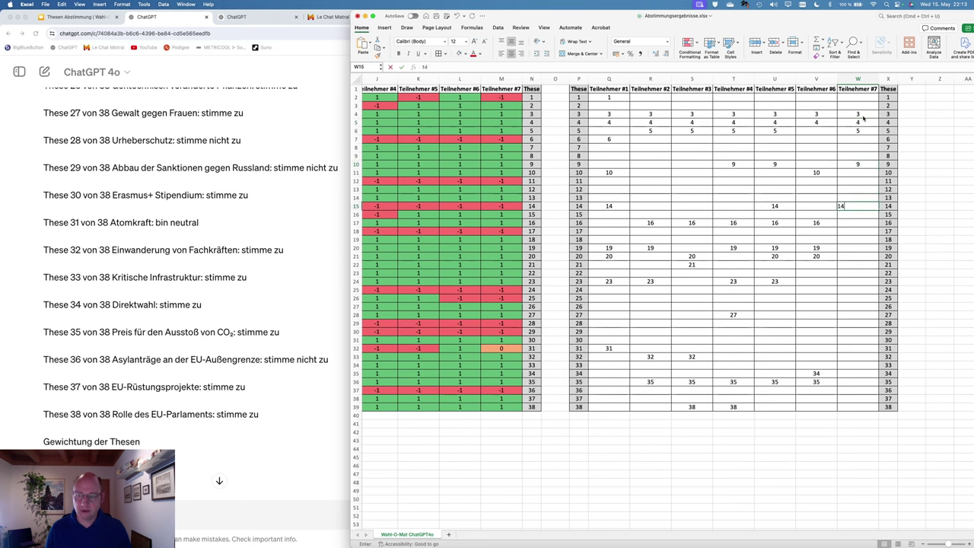
key(Return)
text(16)
key(Return)
key(Return)
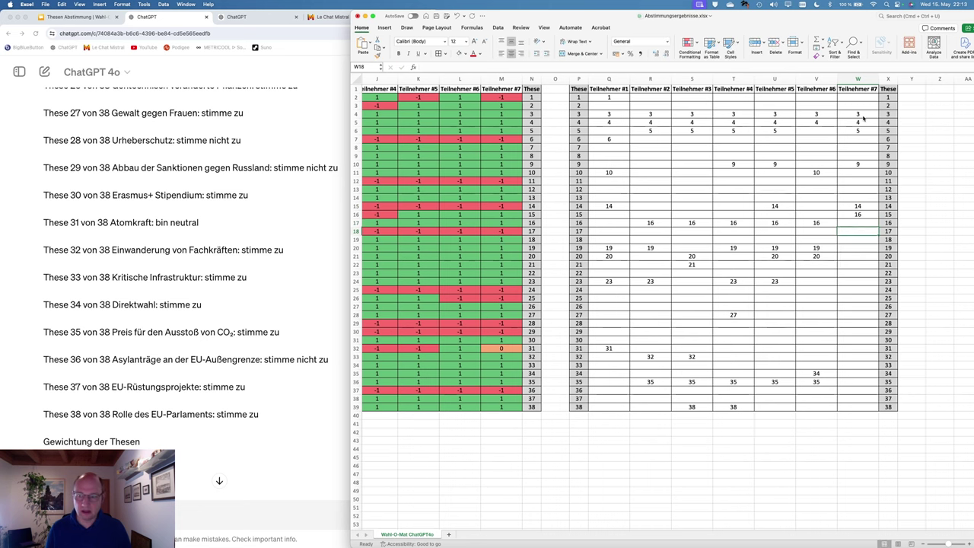
key(Up)
key(Up)
key(Delete)
Enter the Teilnehmer #7 weightings 16 and 18 in the rows of theses 16 and 18
key(Down)
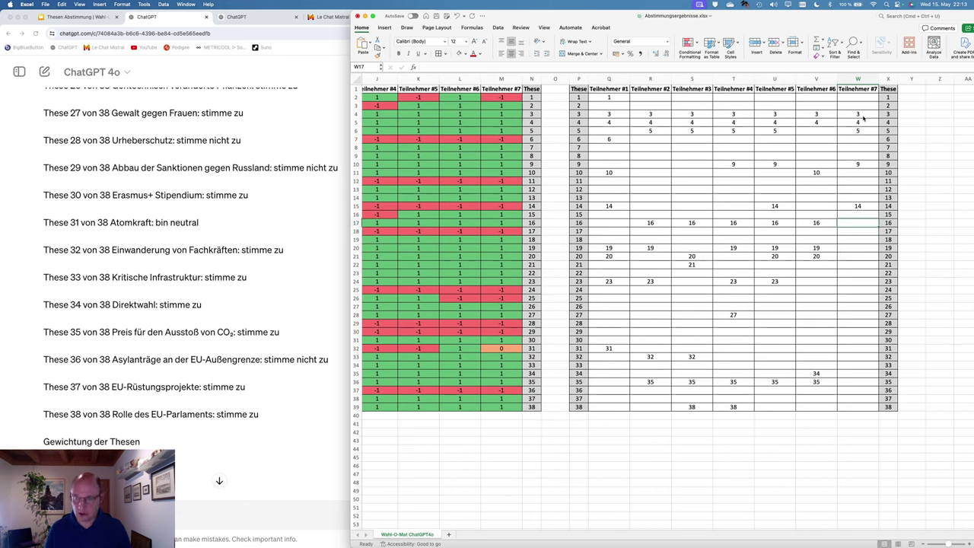
text(16)
key(Return)
key(Return)
text(18)
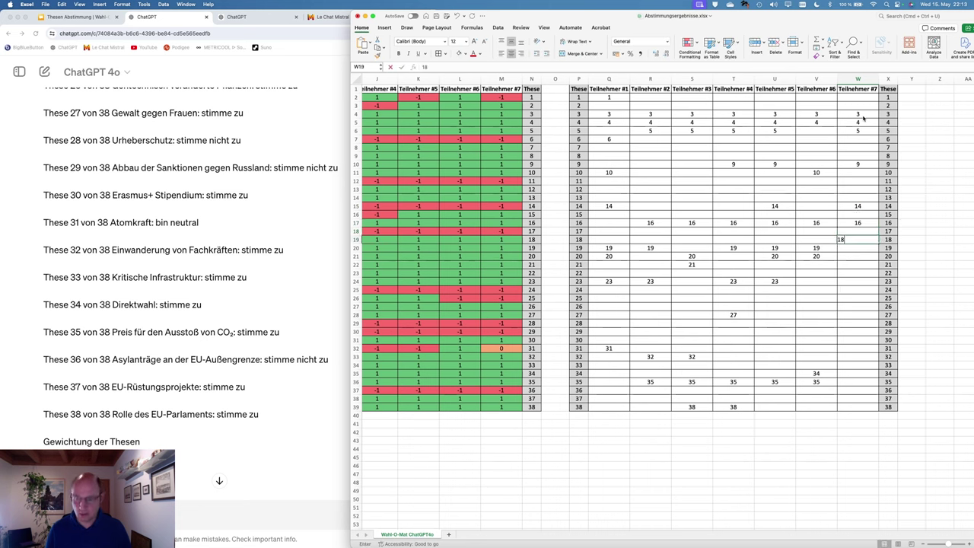
key(Return)
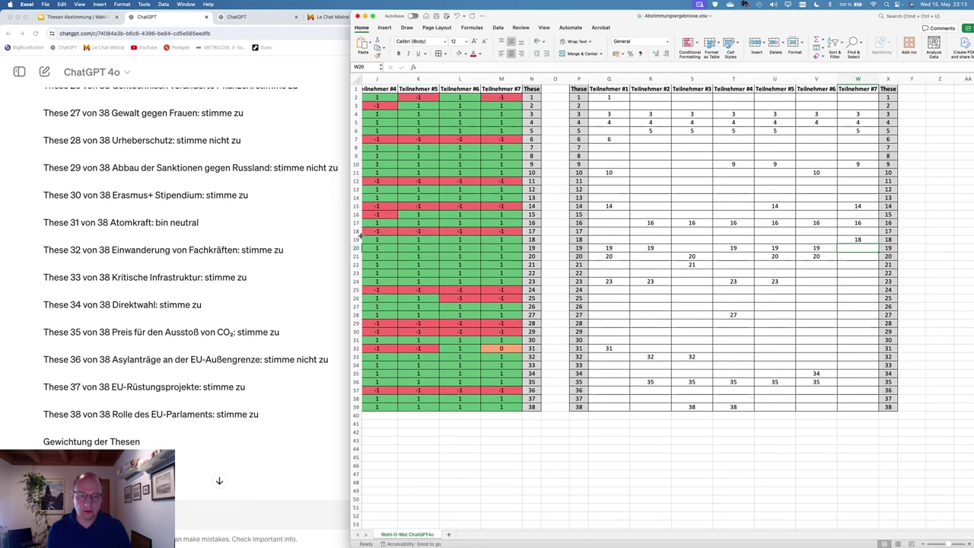
Enter the Teilnehmer #7 weightings 19 and 23 in the rows of theses 19 and 23
click(356, 238)
scroll(439, 240, left, 5)
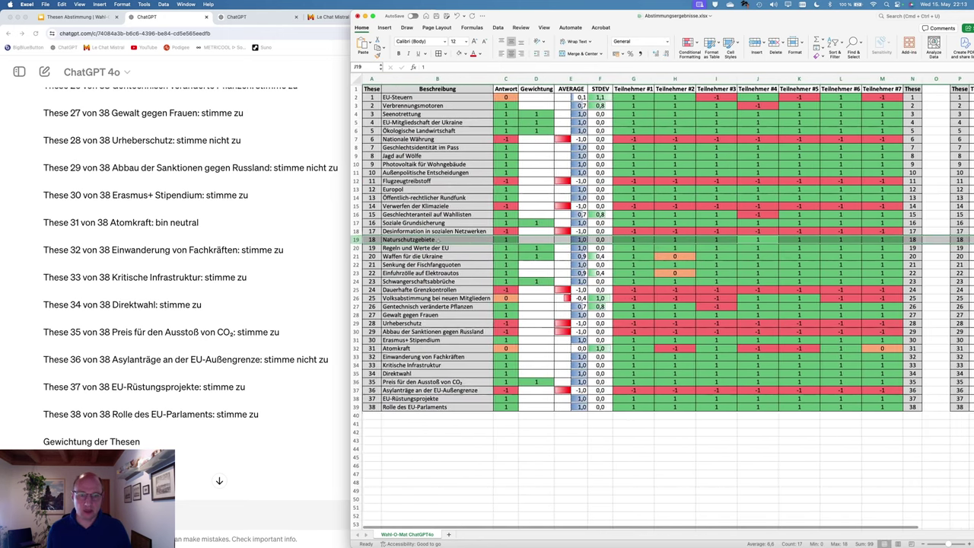
scroll(438, 241, right, 10)
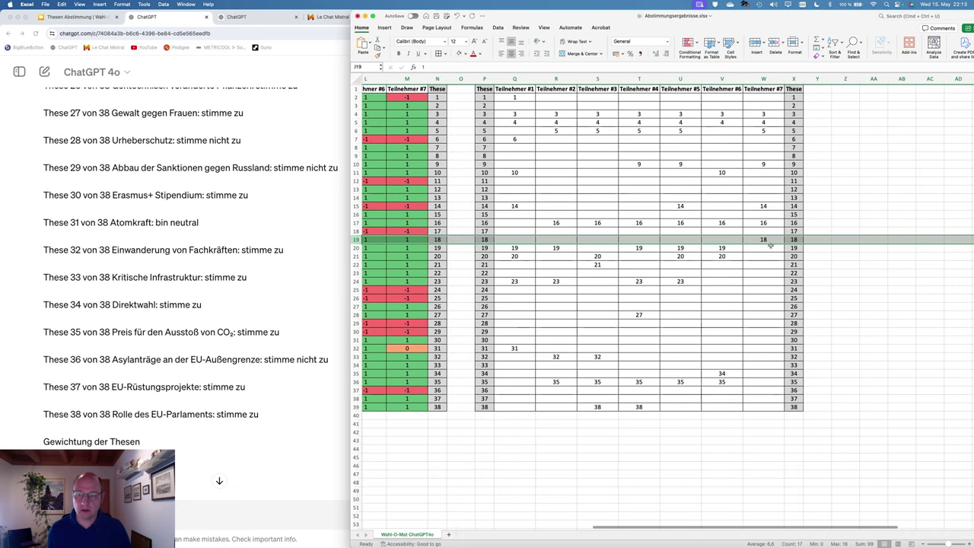
click(770, 247)
text(19)
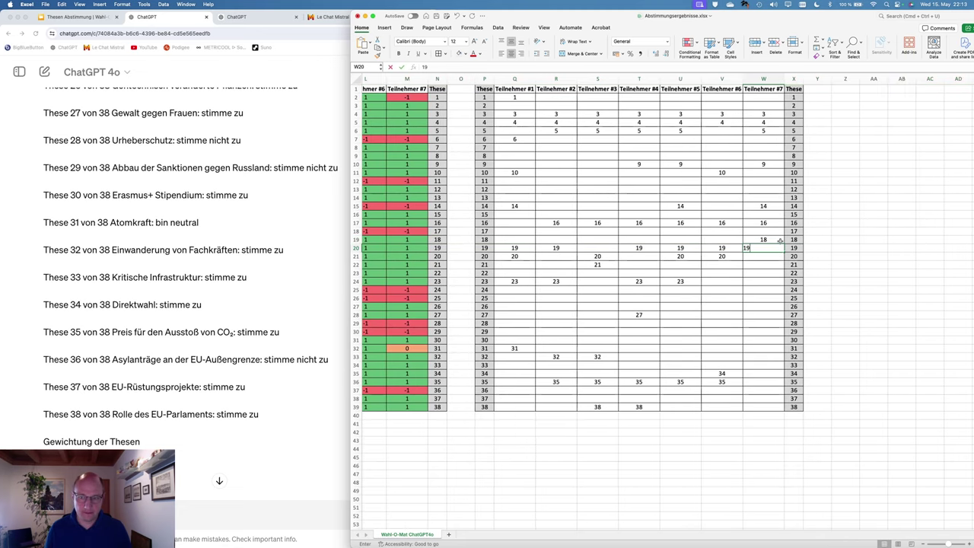
key(Return)
key(Down)
key(Down)
key(Down)
text(23)
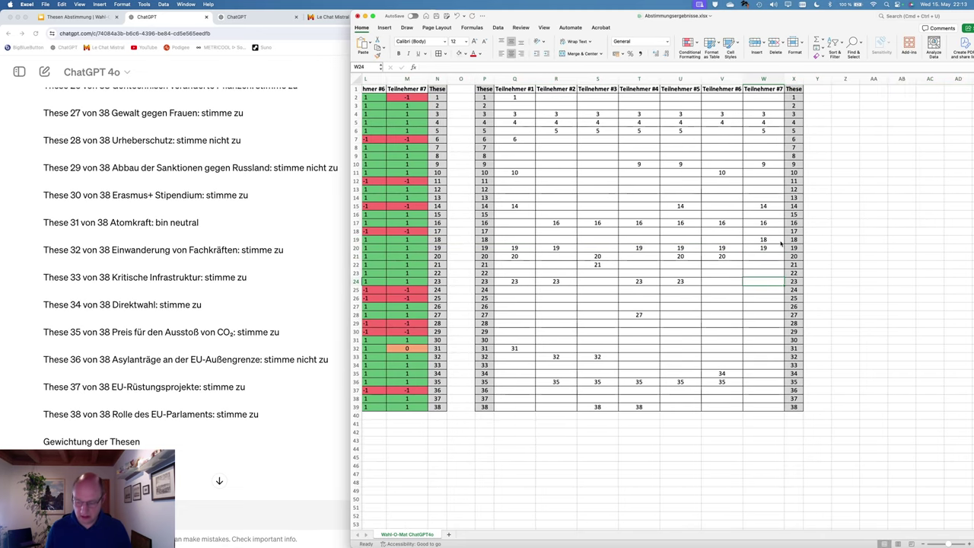
key(Return)
Enter the Teilnehmer #7 weighting 27 in the row of thesis 27
key(Down)
key(Down)
key(Down)
key(Down)
key(Down)
key(Down)
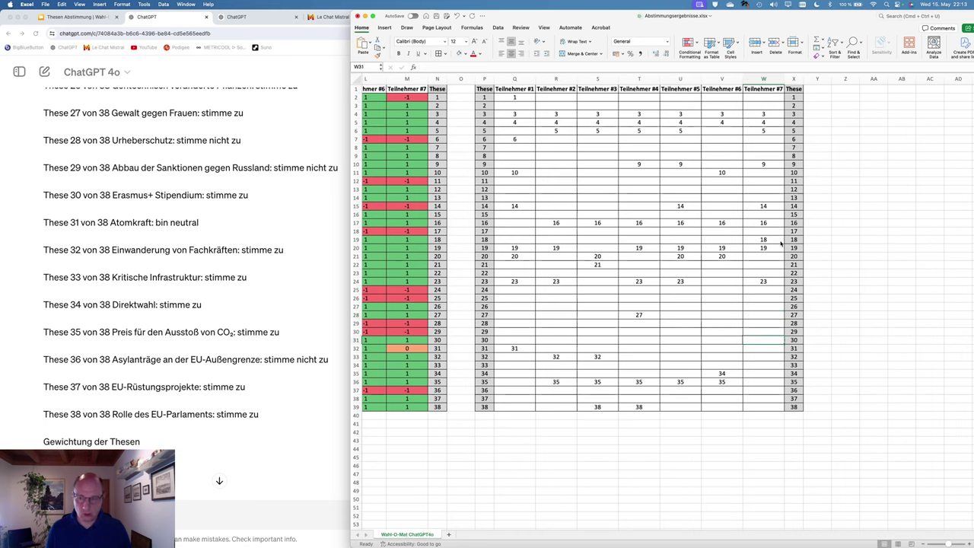
key(Up)
key(Up)
key(Up)
text(27)
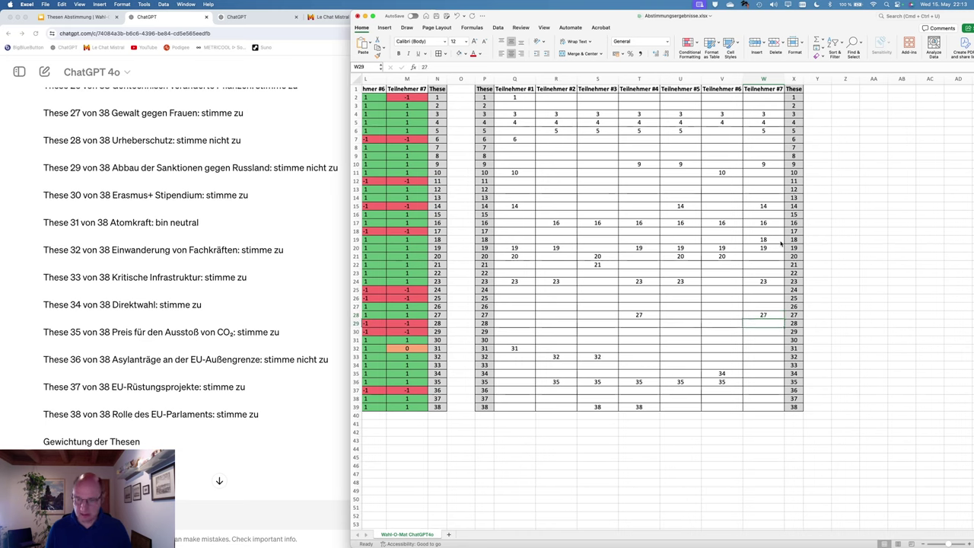
key(Return)
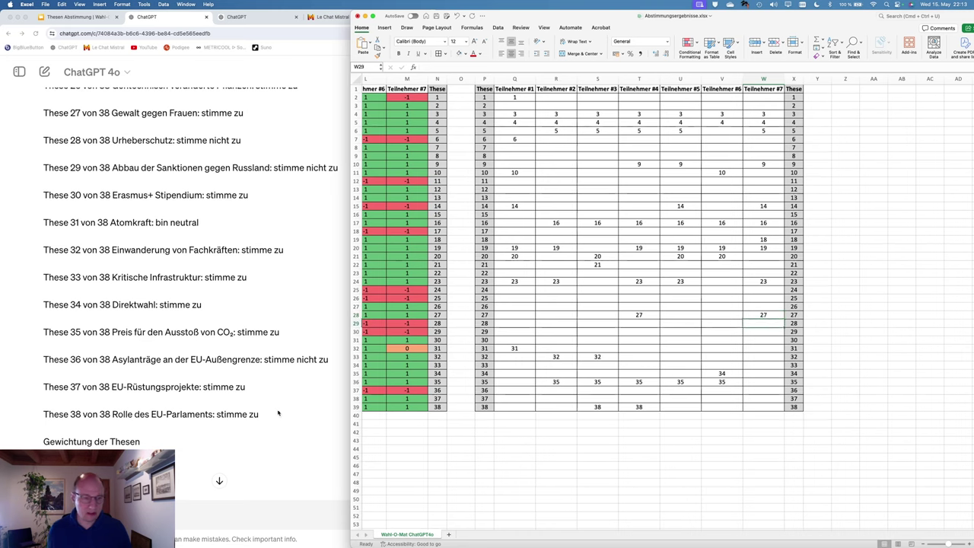
Widen the workbook window to the full screen width and bring the thesis descriptions, answers and weighting table into view together
scroll(767, 381, down, 1)
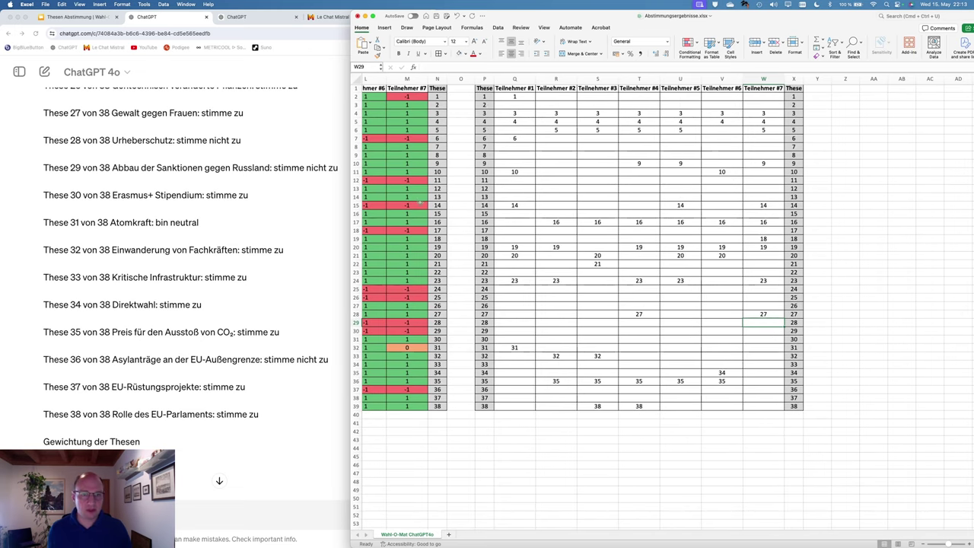
drag(351, 264, 2, 266)
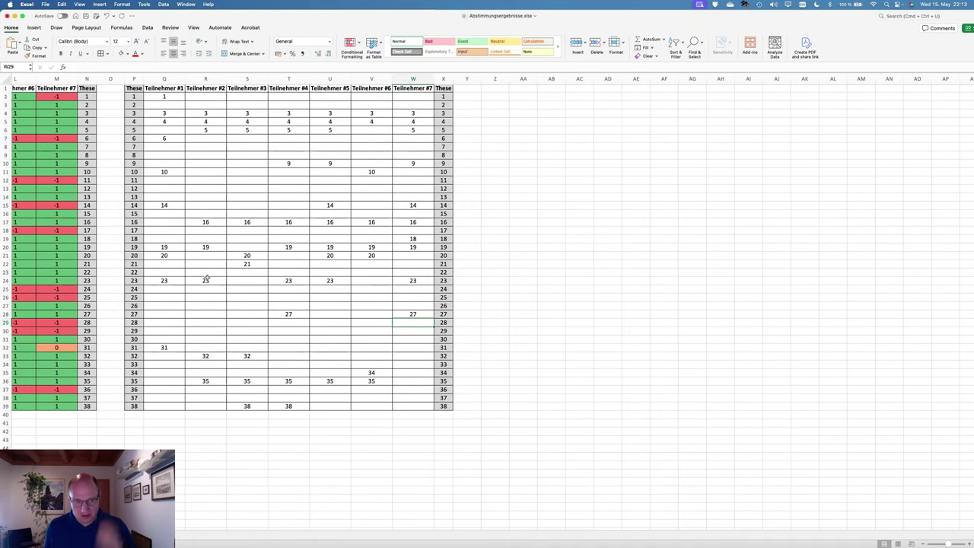
scroll(206, 278, left, 10)
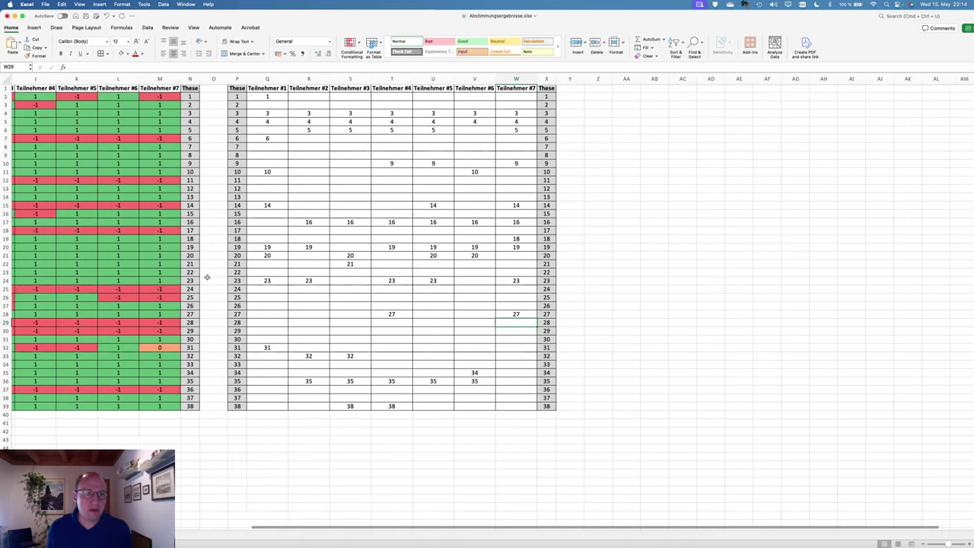
scroll(205, 279, left, 5)
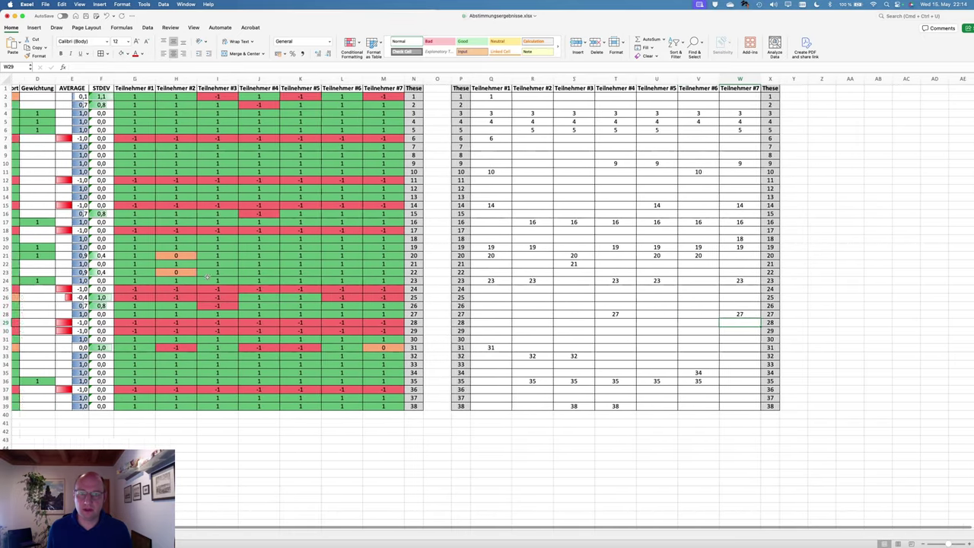
scroll(205, 280, right, 1)
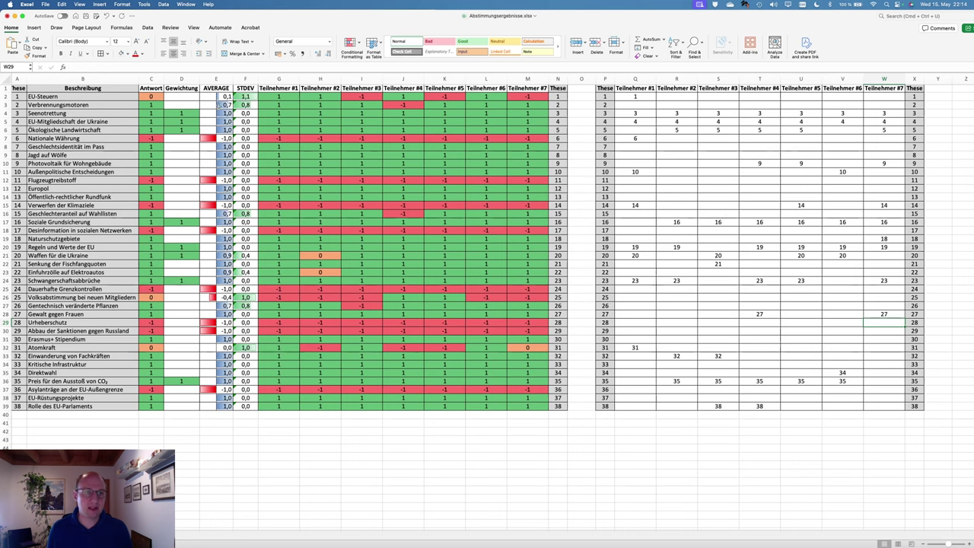
Examine the AVERAGE column, the seven participants' answers to thesis 25 and the rounded results in the Antwort column
drag(217, 89, 217, 407)
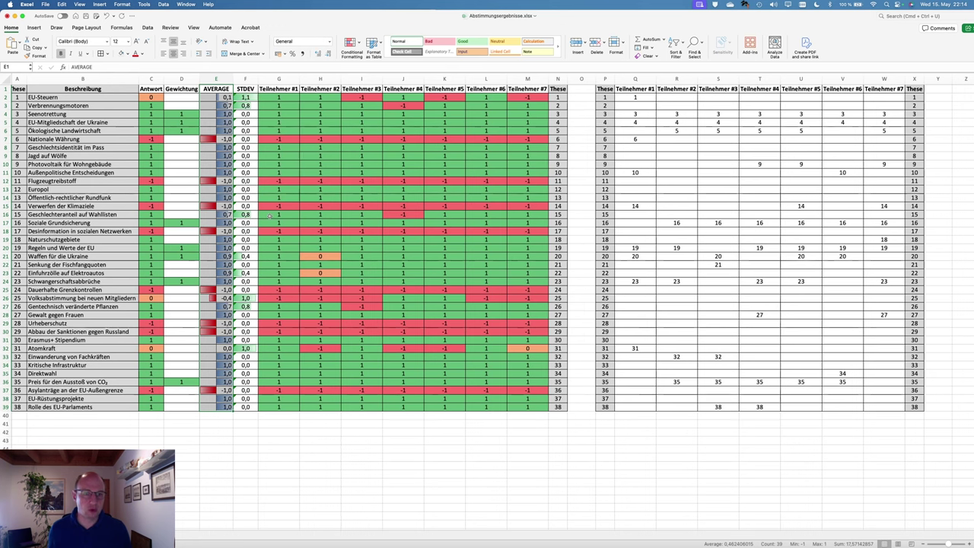
scroll(272, 218, right, 1)
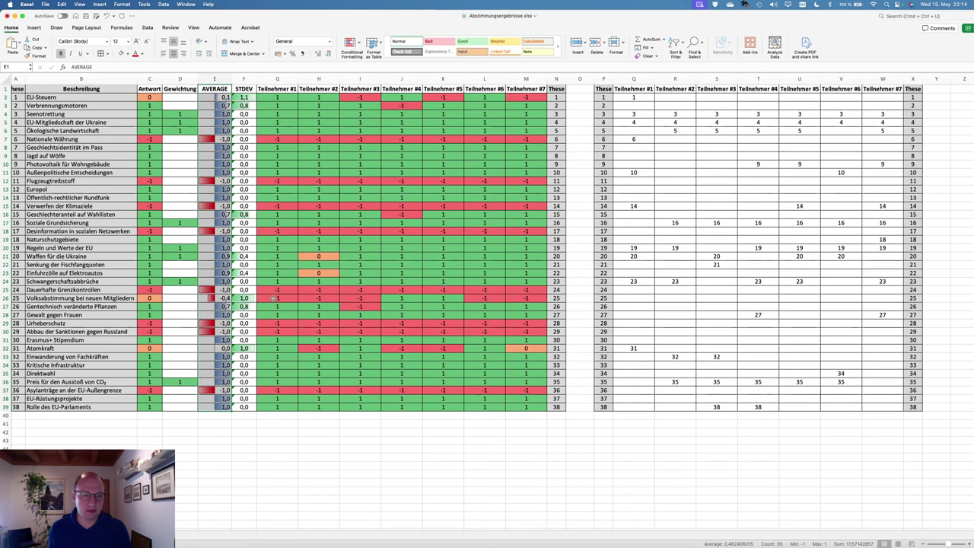
drag(278, 299, 522, 299)
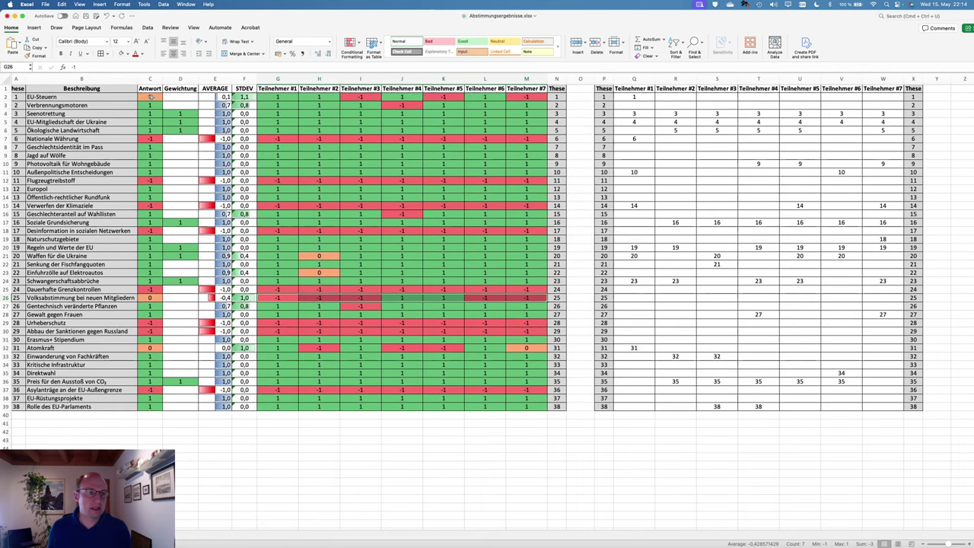
drag(150, 97, 151, 406)
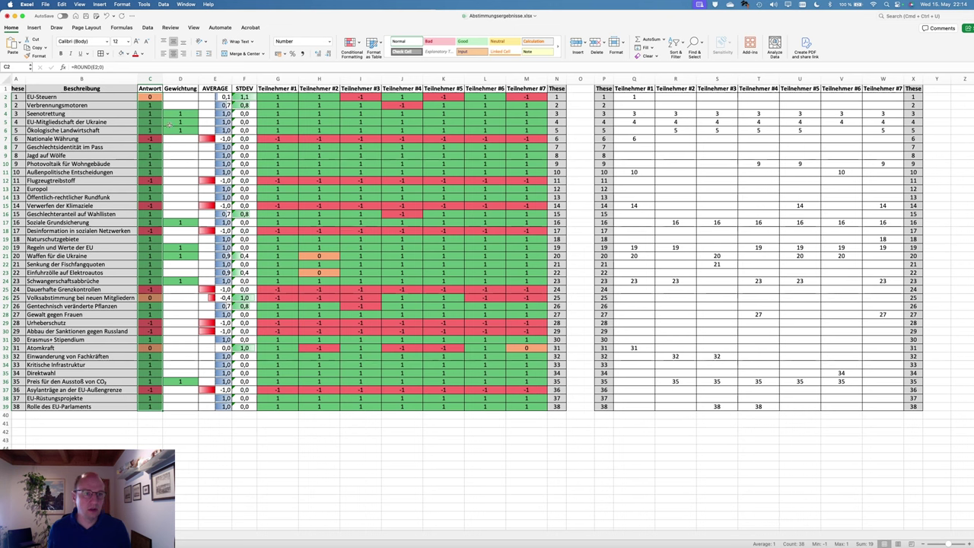
Compare the Gewichtung formulas of theses 3 and 5 with the participants' entries in the matching weighting table rows
click(182, 116)
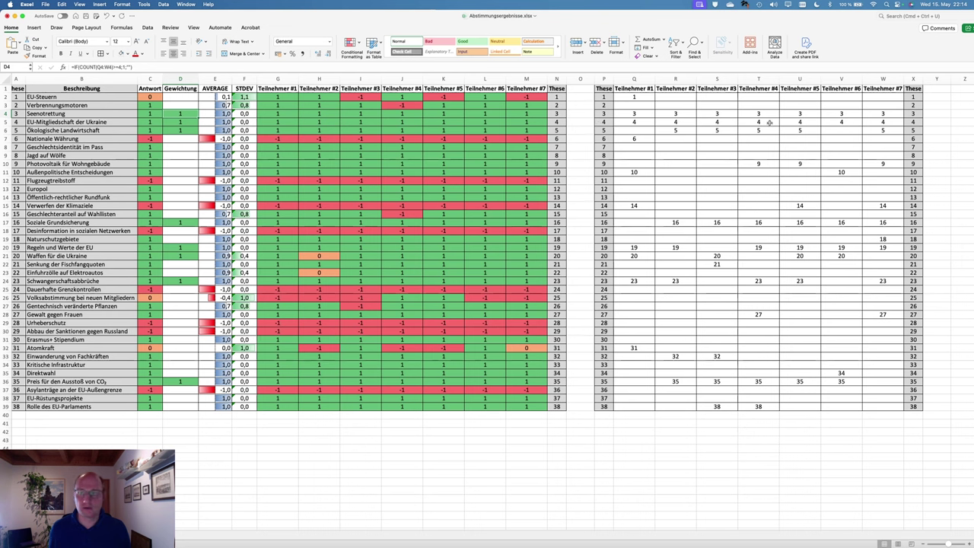
drag(627, 113, 874, 113)
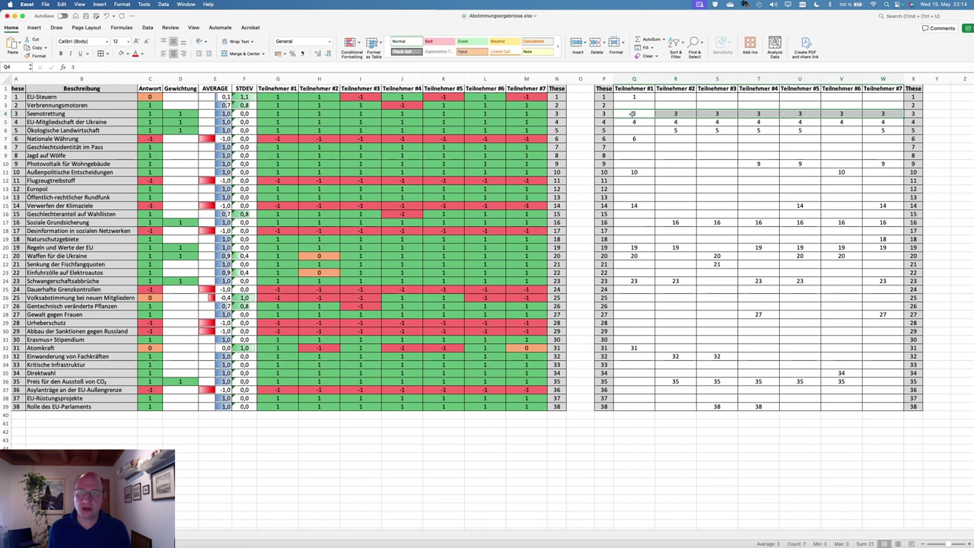
click(180, 130)
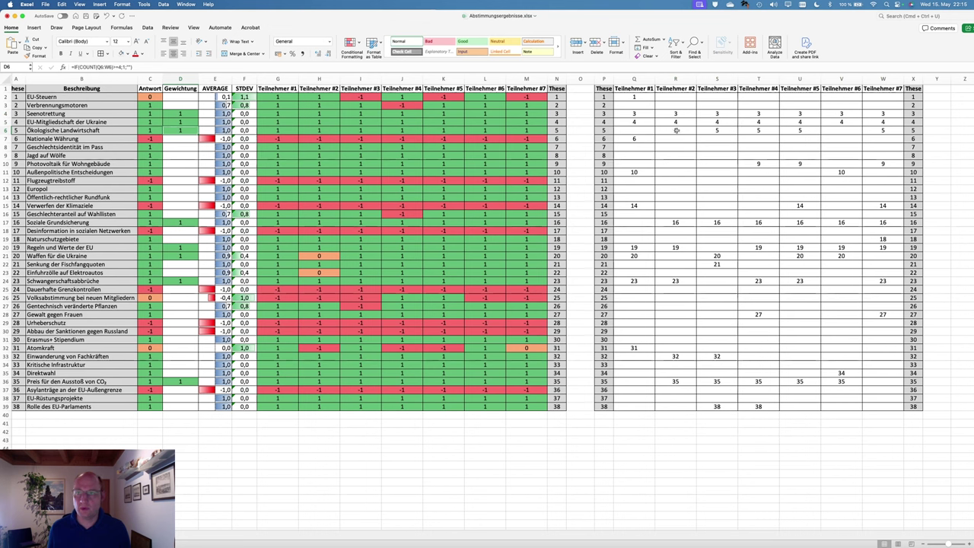
drag(644, 131, 882, 131)
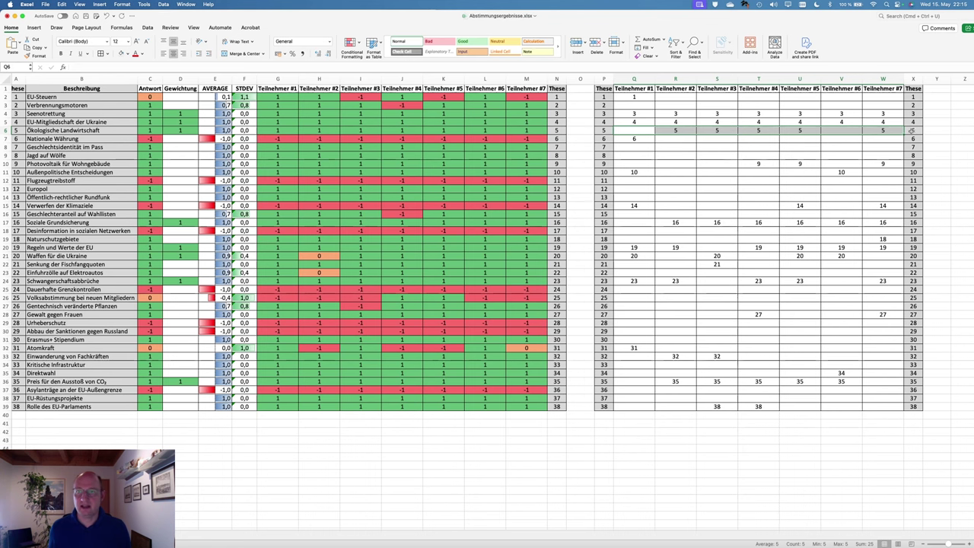
scroll(162, 137, down, 1)
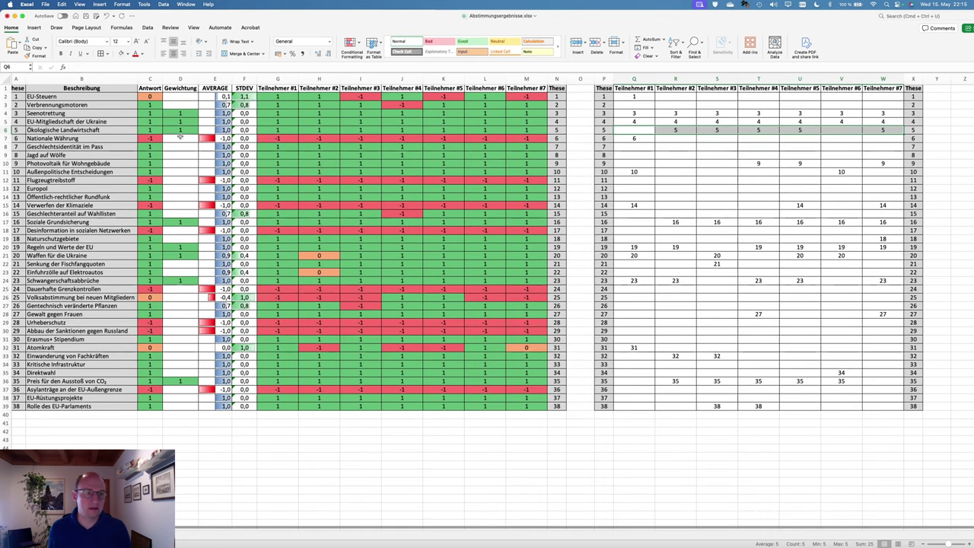
scroll(172, 134, right, 1)
click(181, 131)
scroll(181, 131, left, 1)
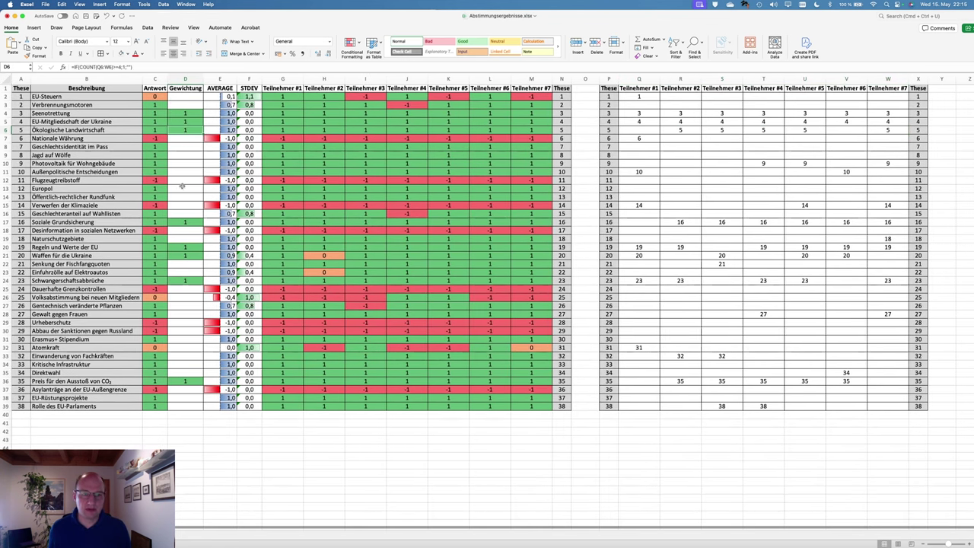
Check the Gewichtung formulas for the other weighted theses, from thesis 16 down through 19, 20 and 23 to thesis 35
click(186, 222)
scroll(186, 222, right, 1)
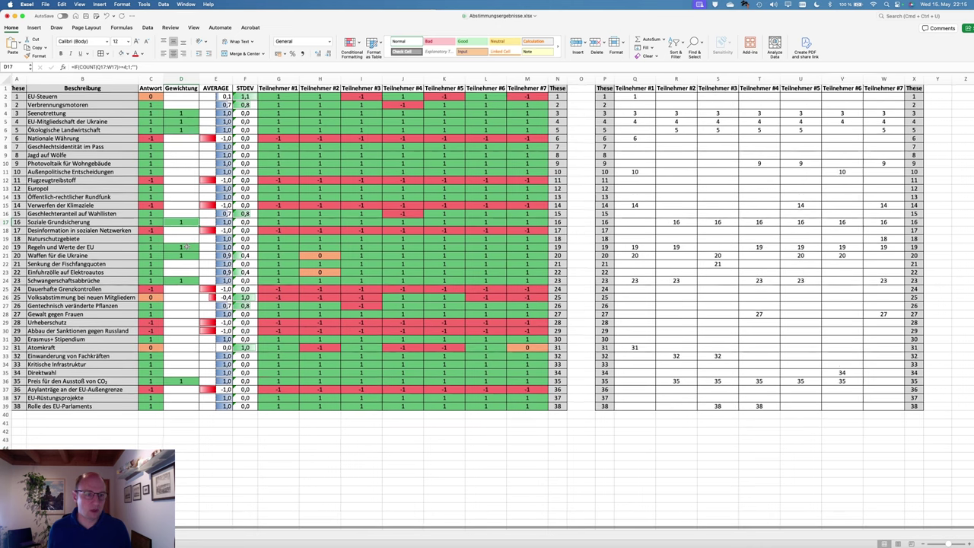
click(186, 247)
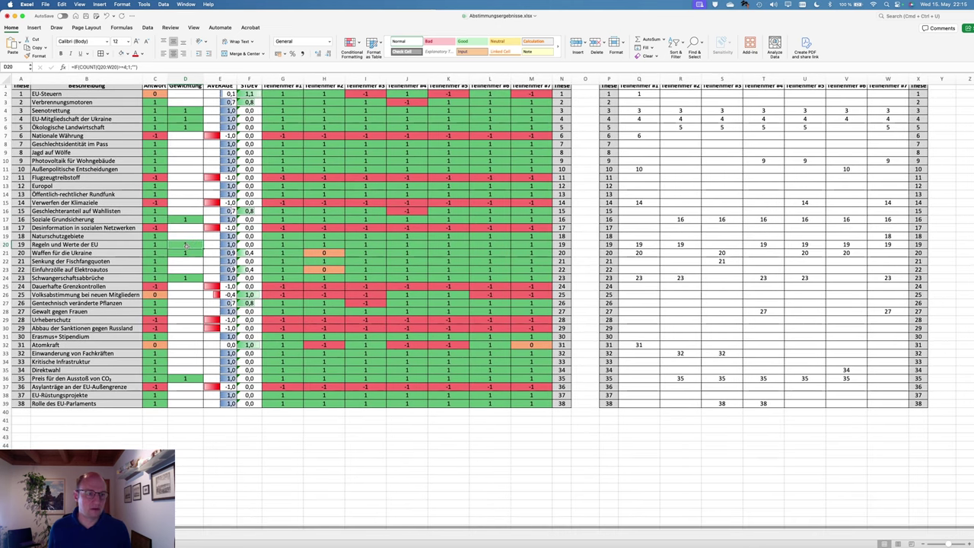
key(Down)
key(Down)
key(Down)
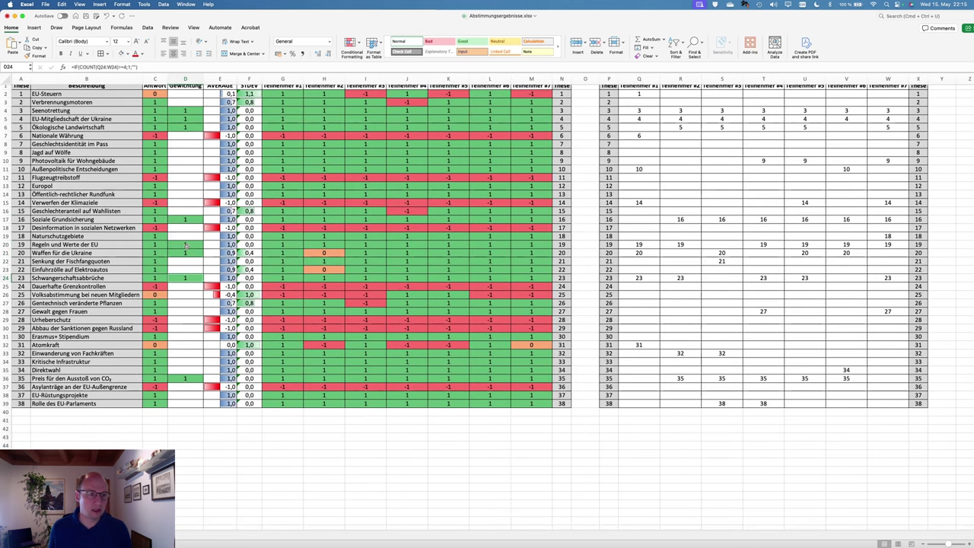
key(Down)
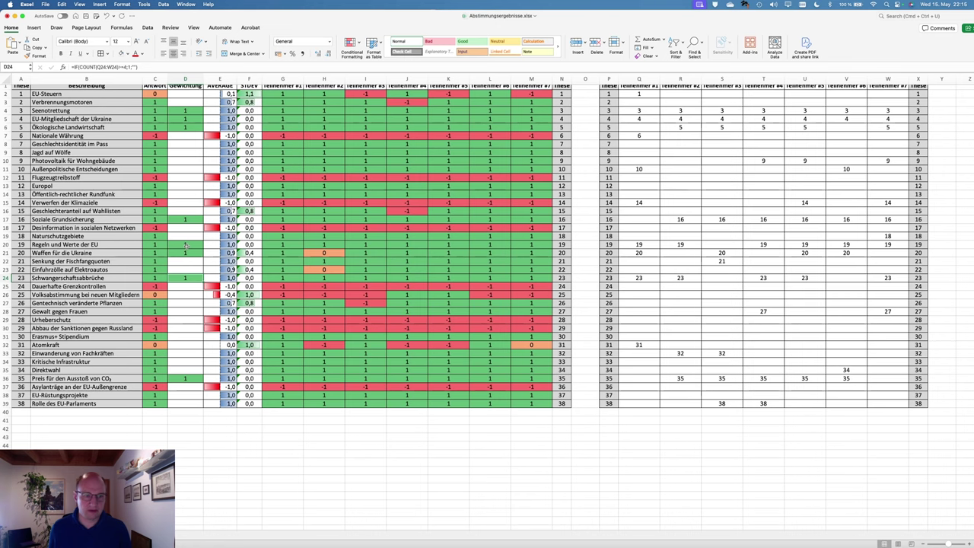
scroll(185, 244, up, 1)
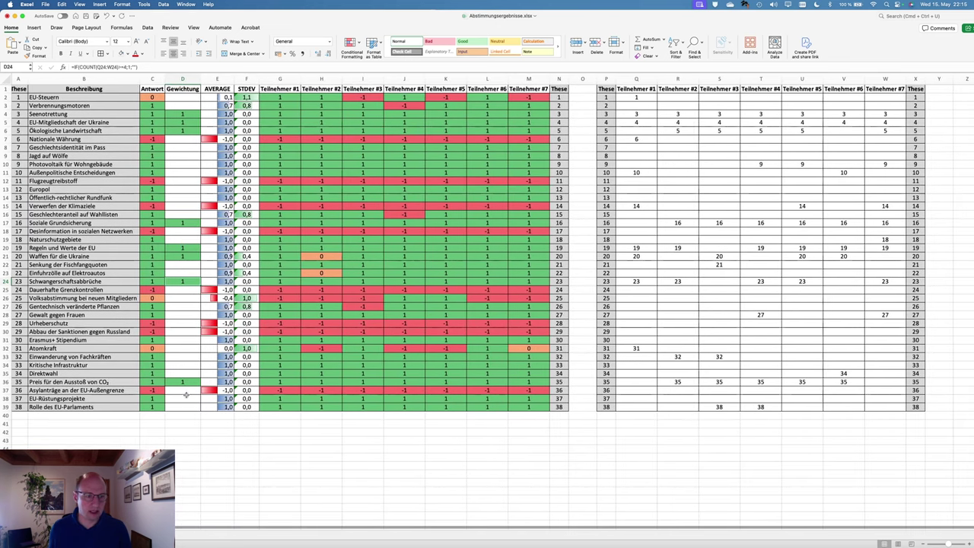
key(super+Down)
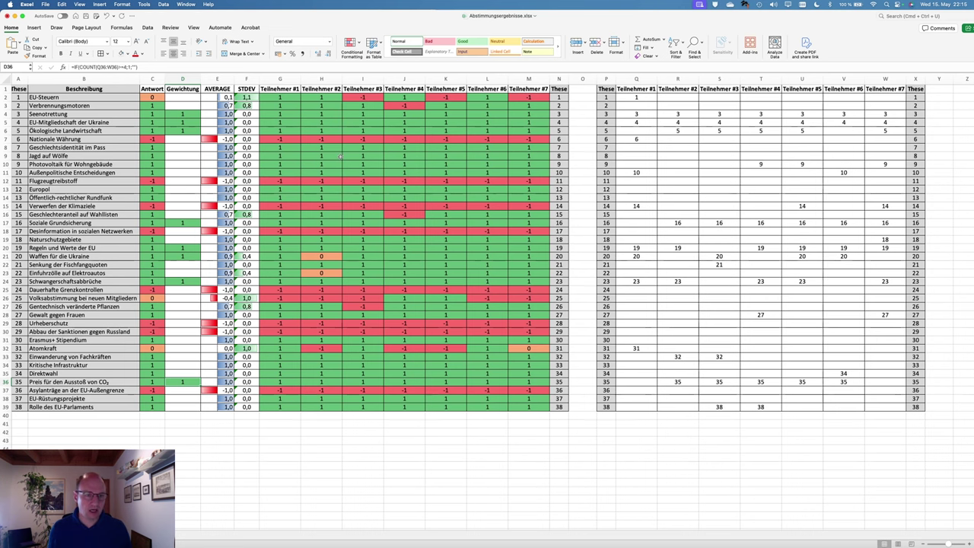
Switch to the Wahl-O-Mat page in Chrome and arrange its window beside the workbook's Antwort and Gewichtung columns
key(super+Tab)
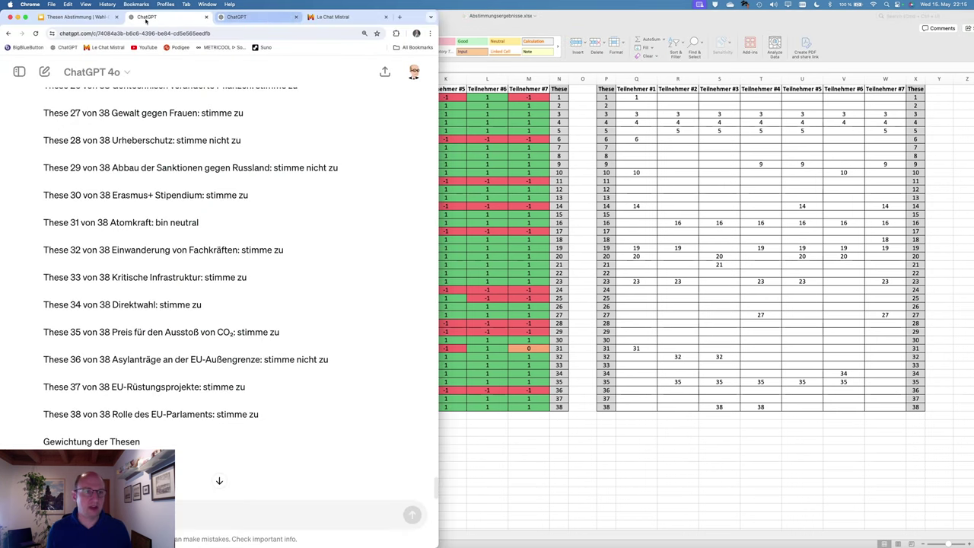
click(82, 16)
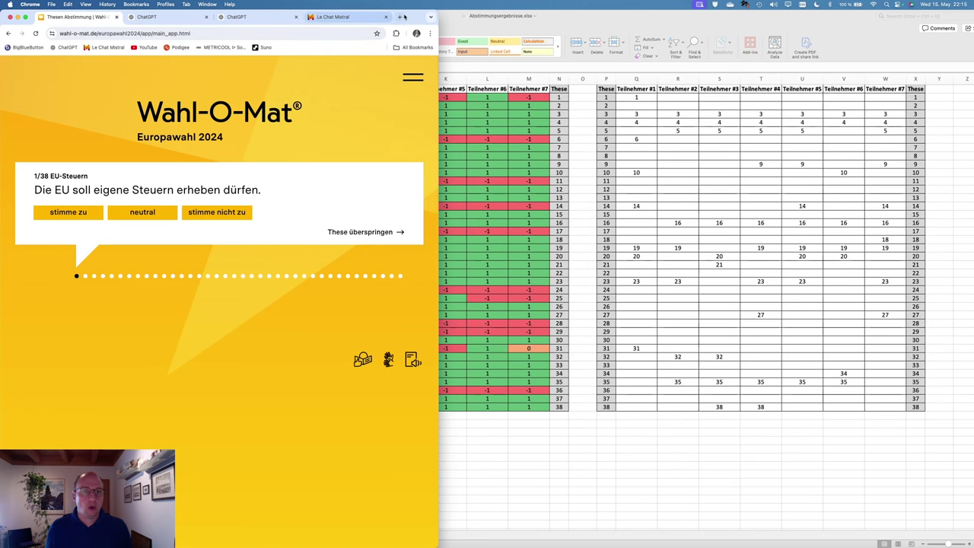
drag(413, 16, 666, 3)
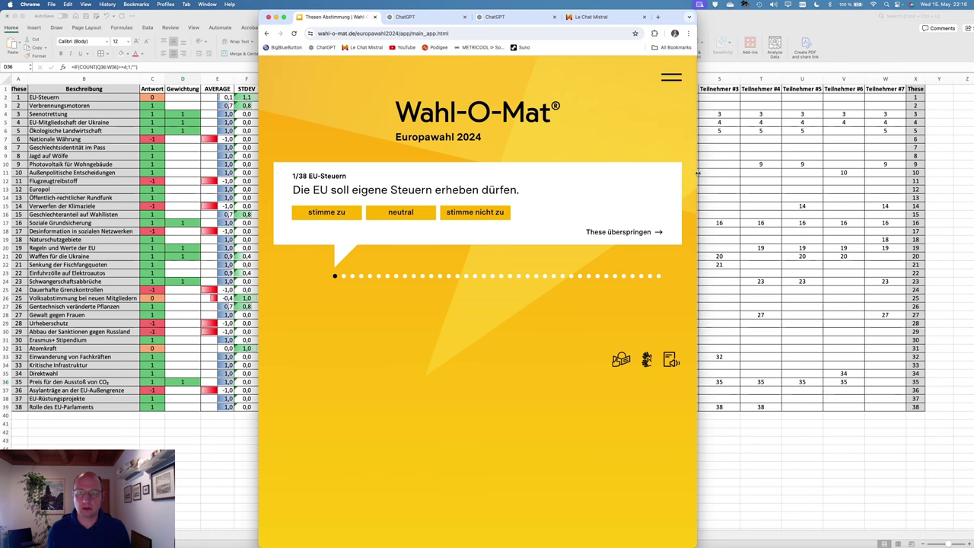
drag(695, 175, 970, 174)
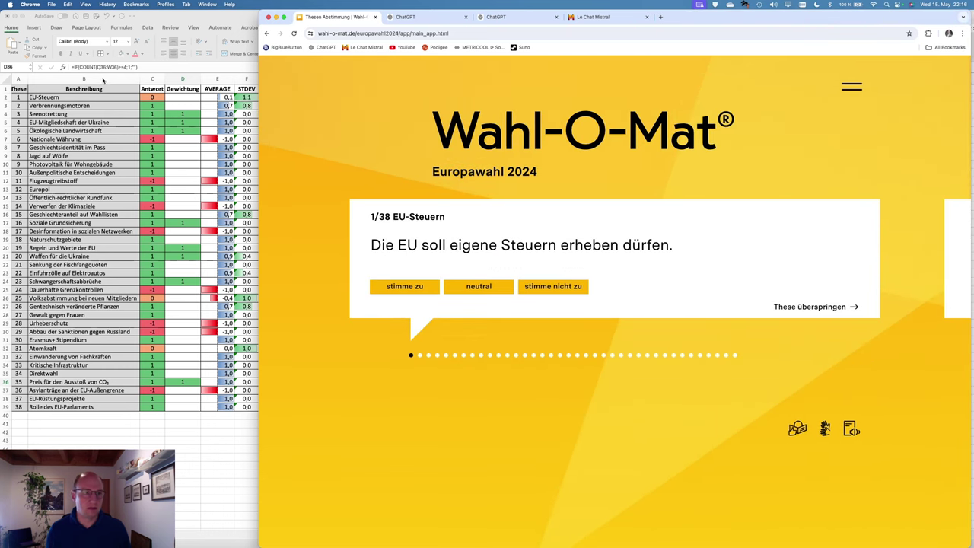
Answer Wahl-O-Mat thesis 1 (EU-Steuern) with neutral, and theses 2 (Verbrennungsmotoren) and 3 (Seenotrettung) with stimme zu
click(474, 282)
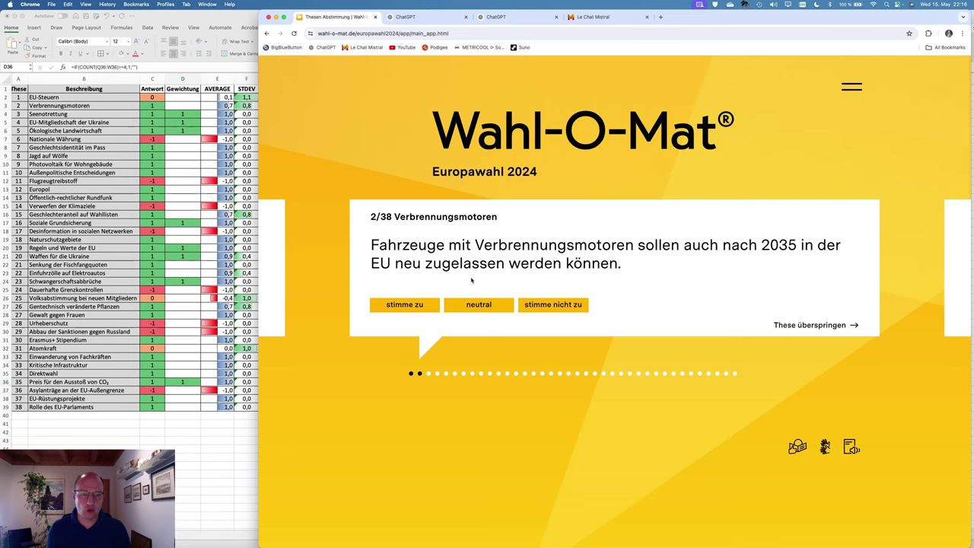
click(404, 306)
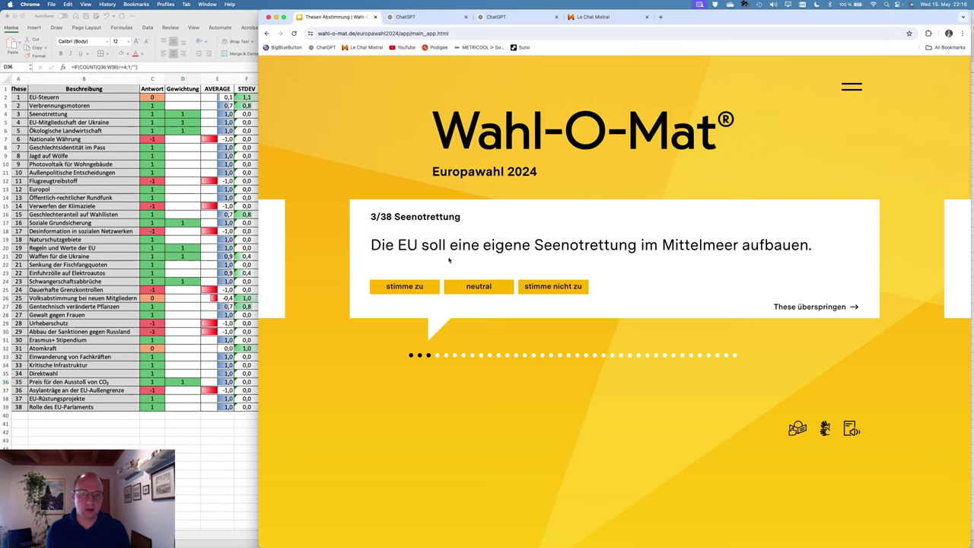
click(430, 283)
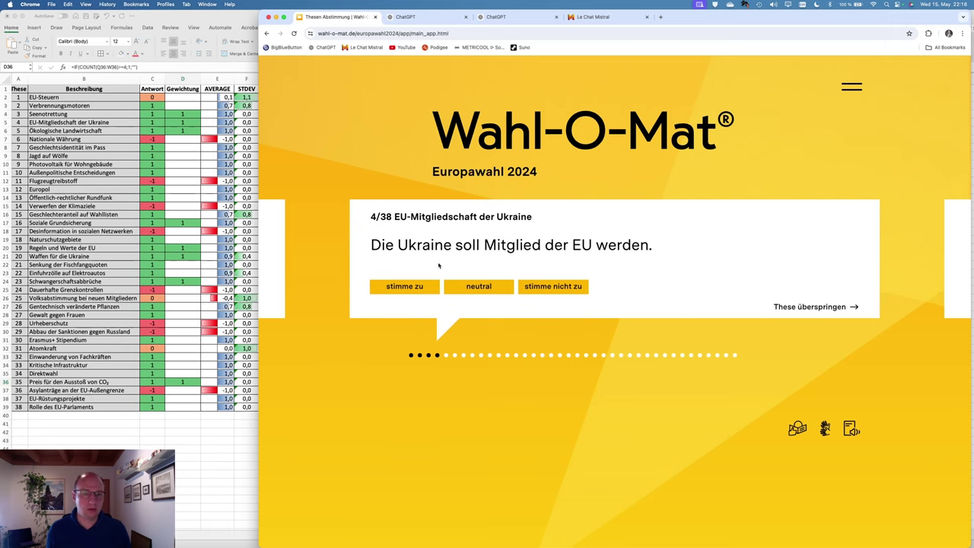
Answer theses 4 (EU-Mitgliedschaft der Ukraine) and 5 (Ökologische Landwirtschaft) with stimme zu, and thesis 6 (Nationale Währung) with stimme nicht zu
click(416, 286)
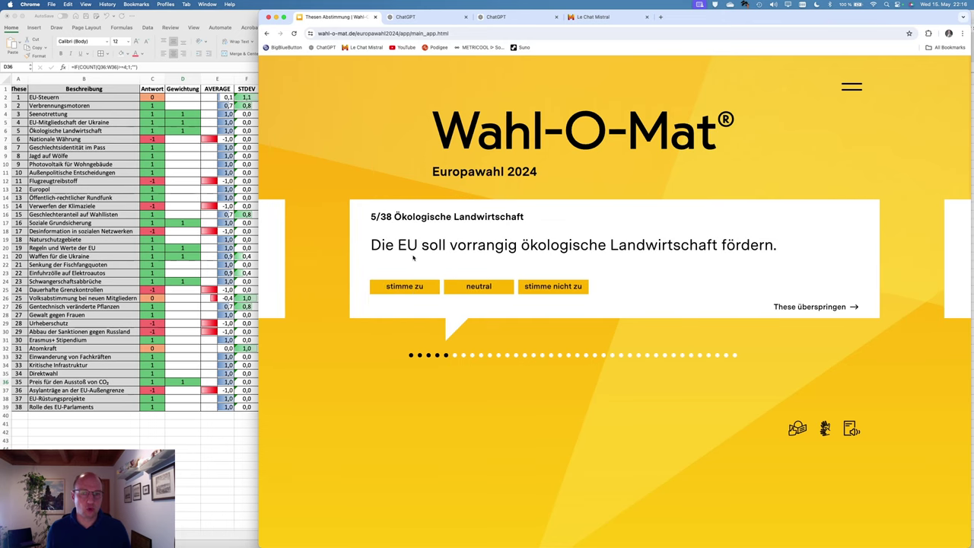
click(408, 287)
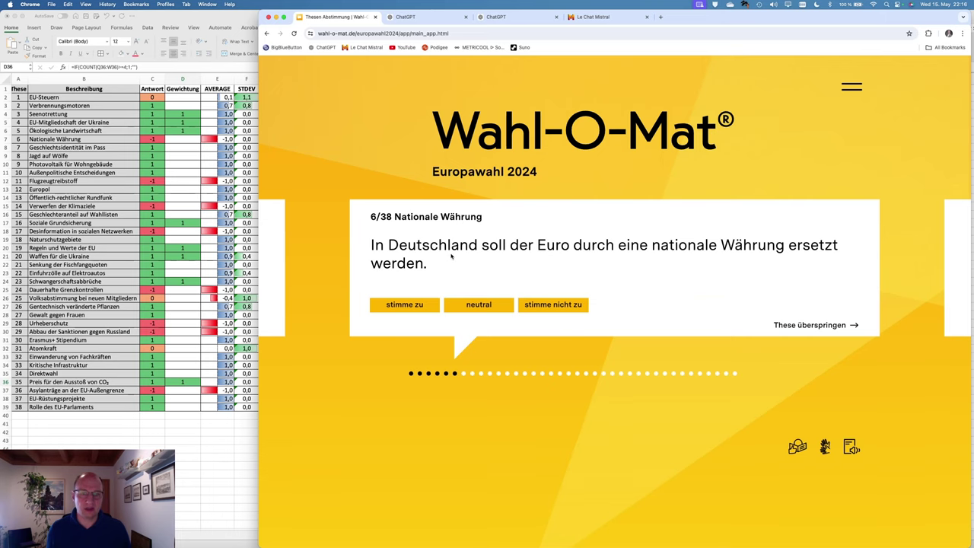
click(555, 305)
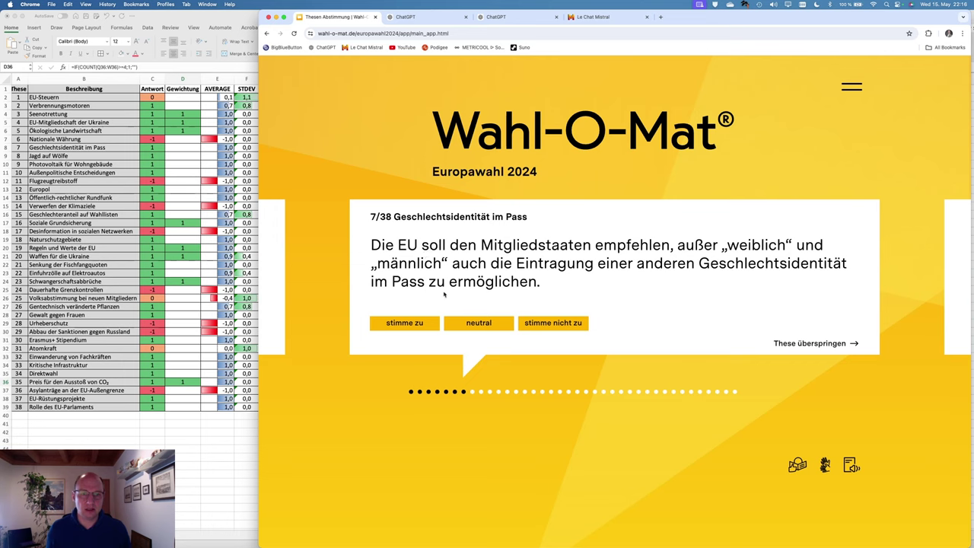
Answer theses 7 (Geschlechtsidentität im Pass), 8 (Jagd auf Wölfe), 9 (Photovoltaik für Wohngebäude) and 10 (Außenpolitische Entscheidungen) with stimme zu
click(404, 323)
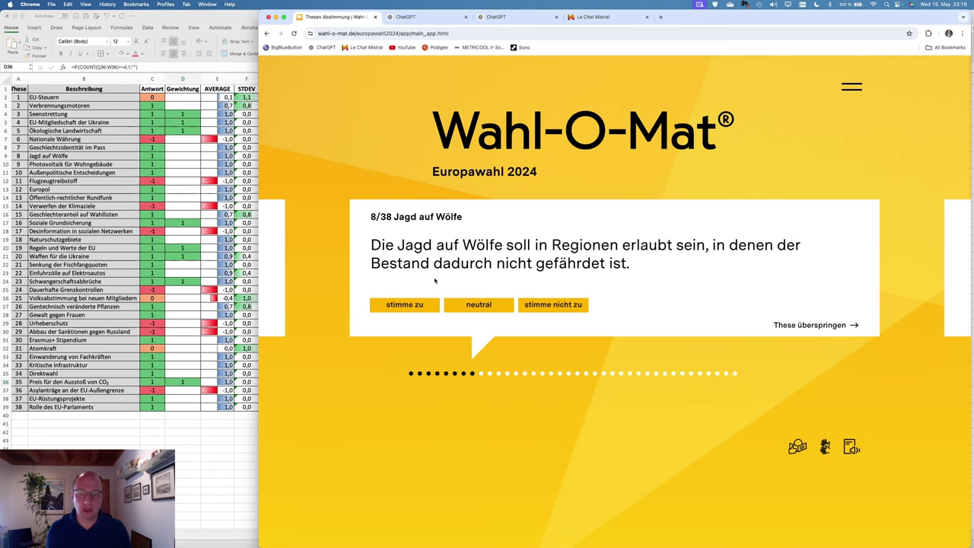
click(406, 306)
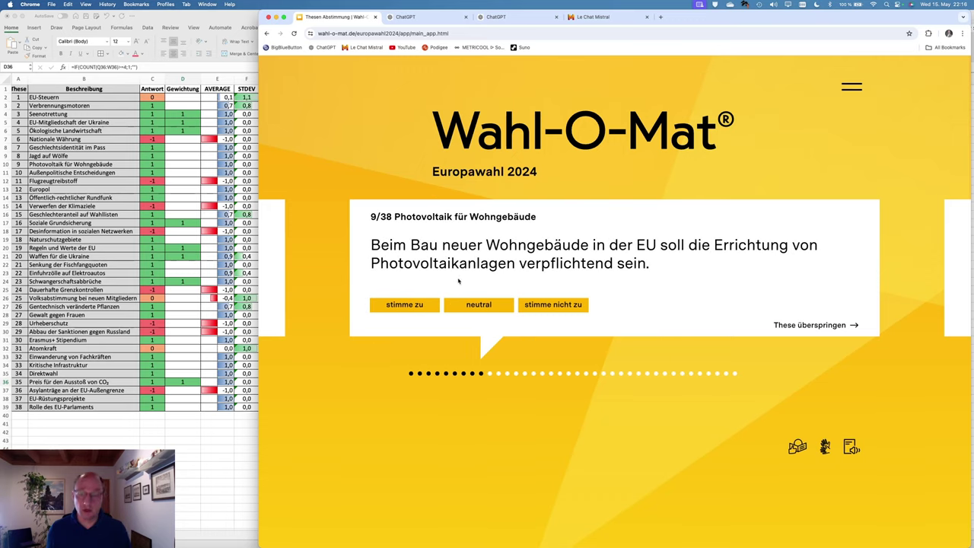
click(407, 305)
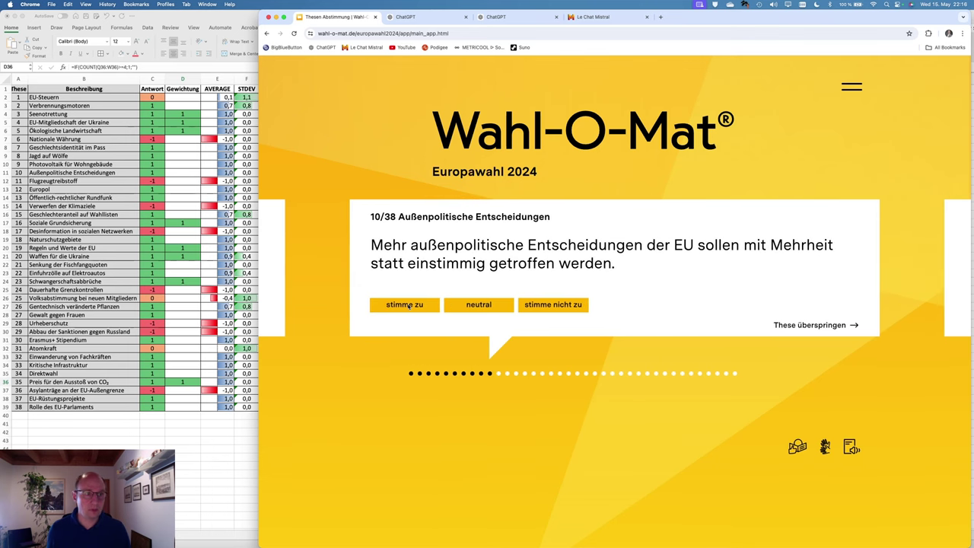
click(409, 304)
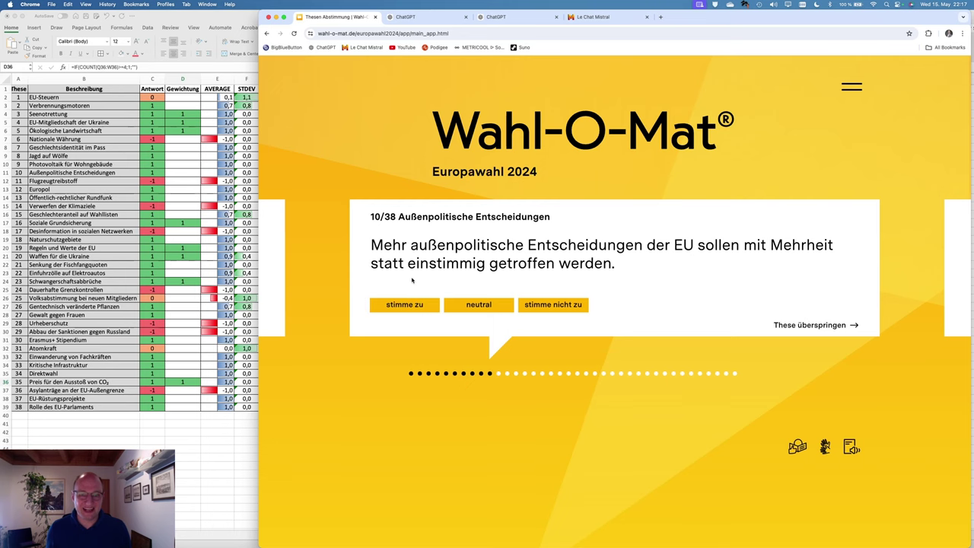
click(404, 303)
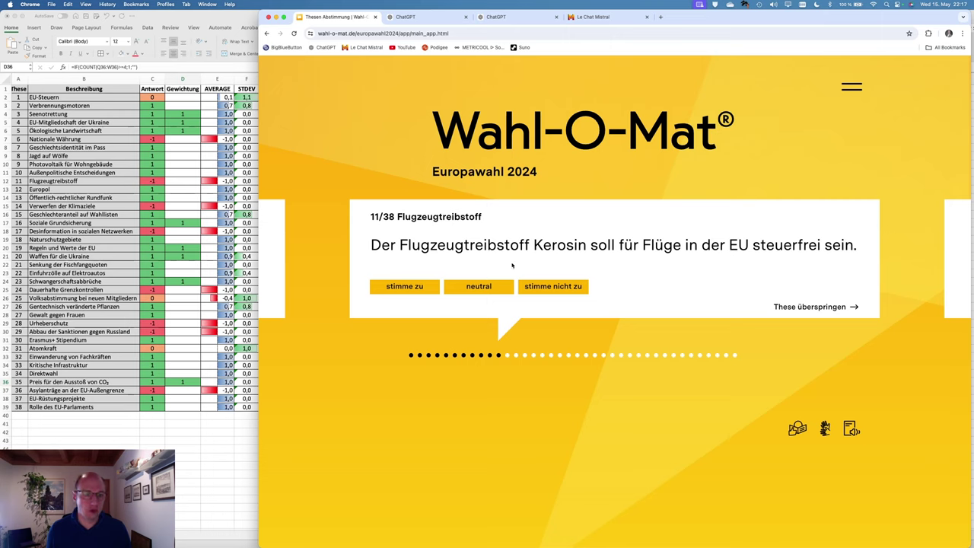
Answer theses 11 (Flugzeugtreibstoff) and 14 (Verwerfen der Klimaziele) with stimme nicht zu, and theses 12 (Europol) and 13 (Öffentlich-rechtlicher Rundfunk) with stimme zu
click(561, 289)
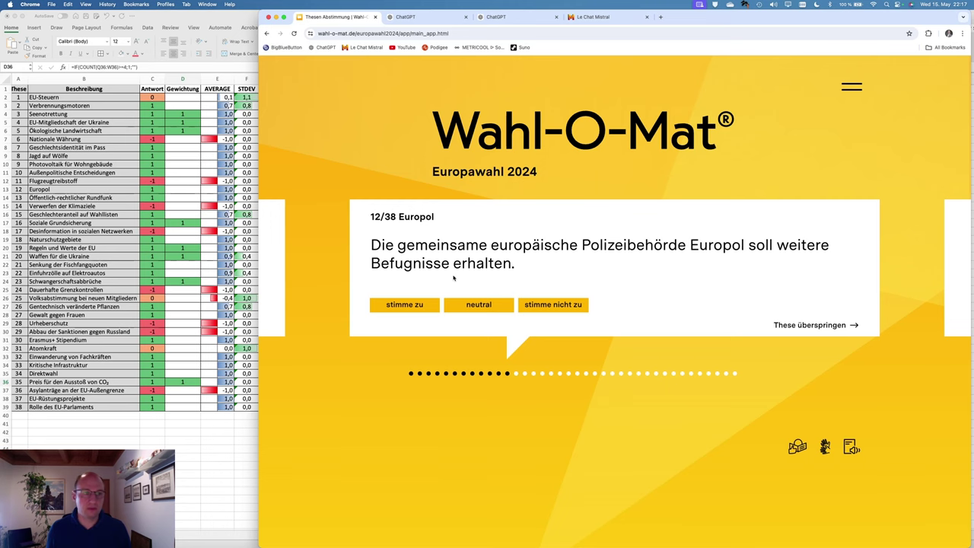
click(408, 306)
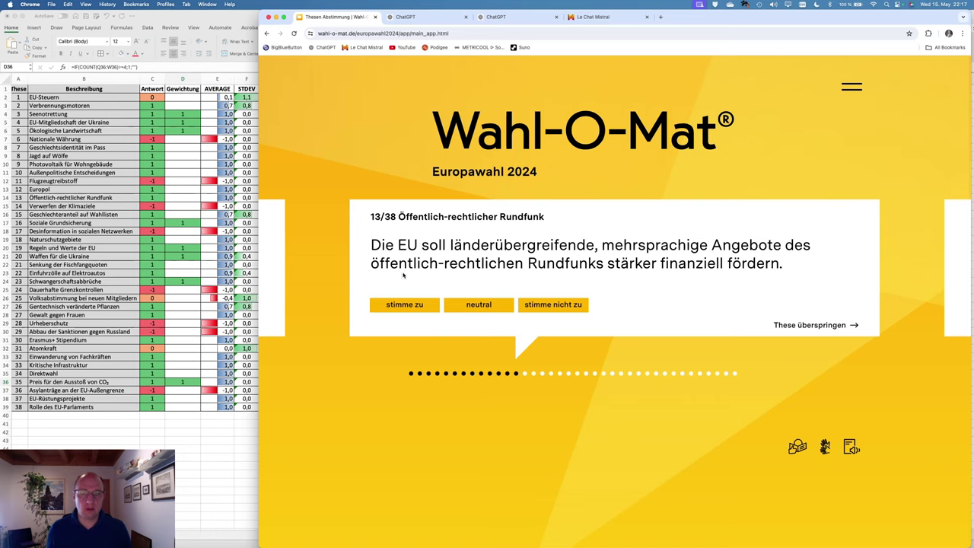
click(404, 304)
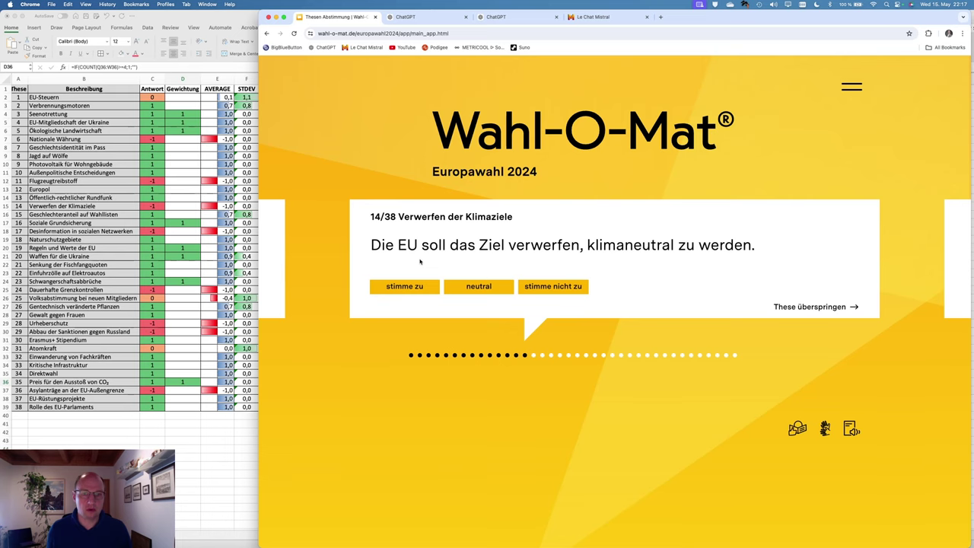
click(554, 286)
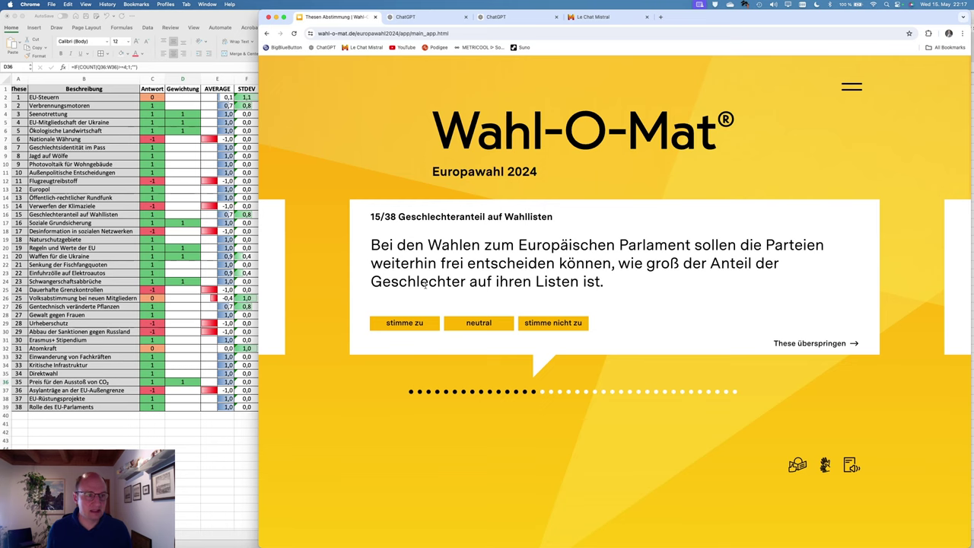
Answer theses 15 (Geschlechteranteil auf Wahllisten) and 16 (Soziale Grundsicherung) with stimme zu, and thesis 17 (Desinformation in sozialen Netzwerken) with stimme nicht zu
click(411, 328)
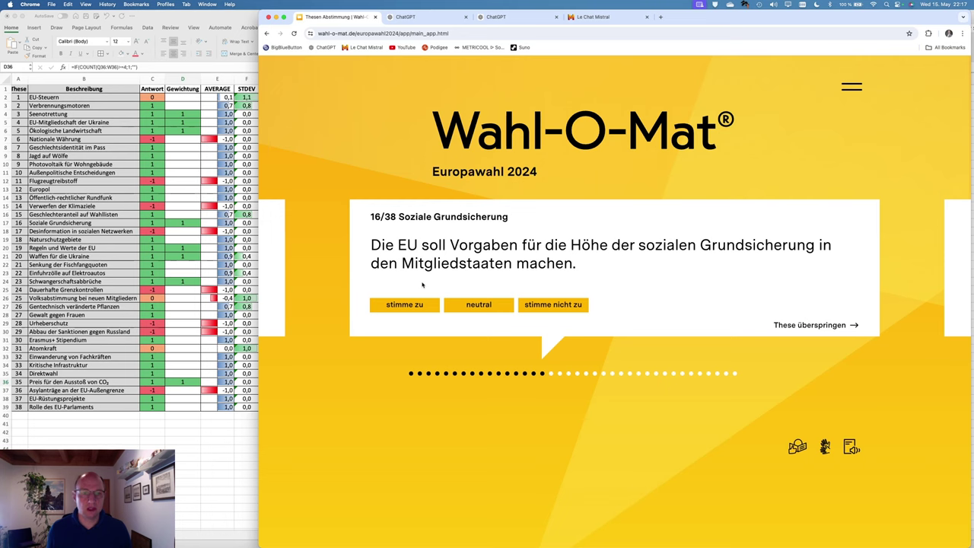
click(412, 305)
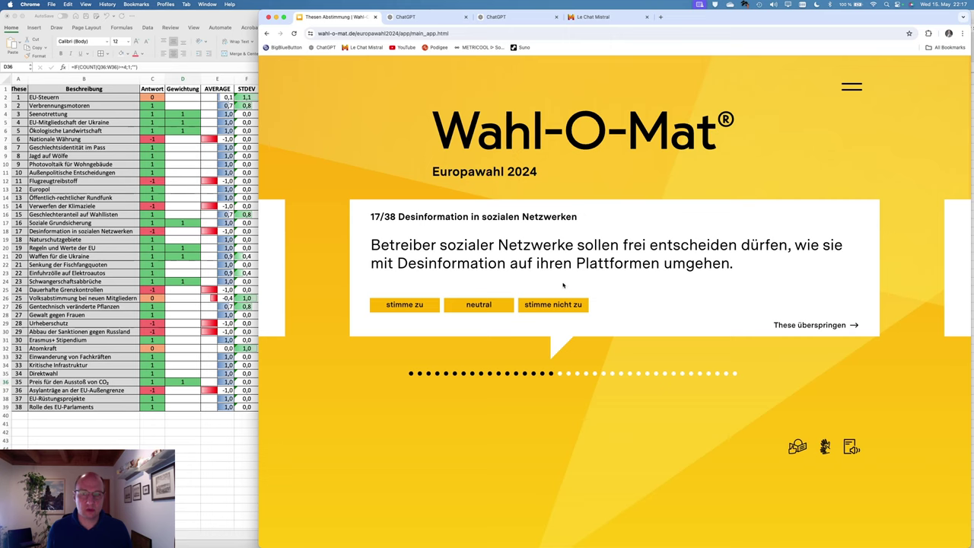
click(554, 305)
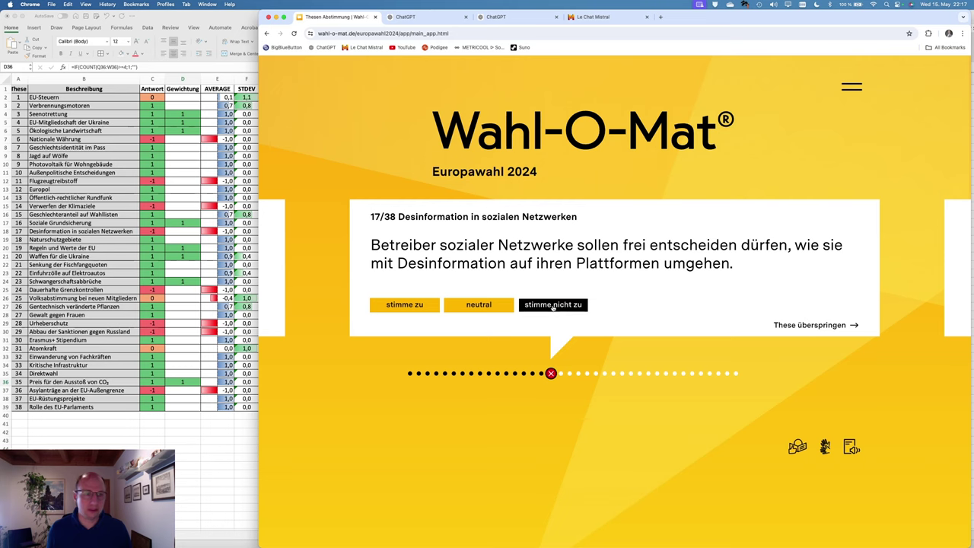
click(554, 305)
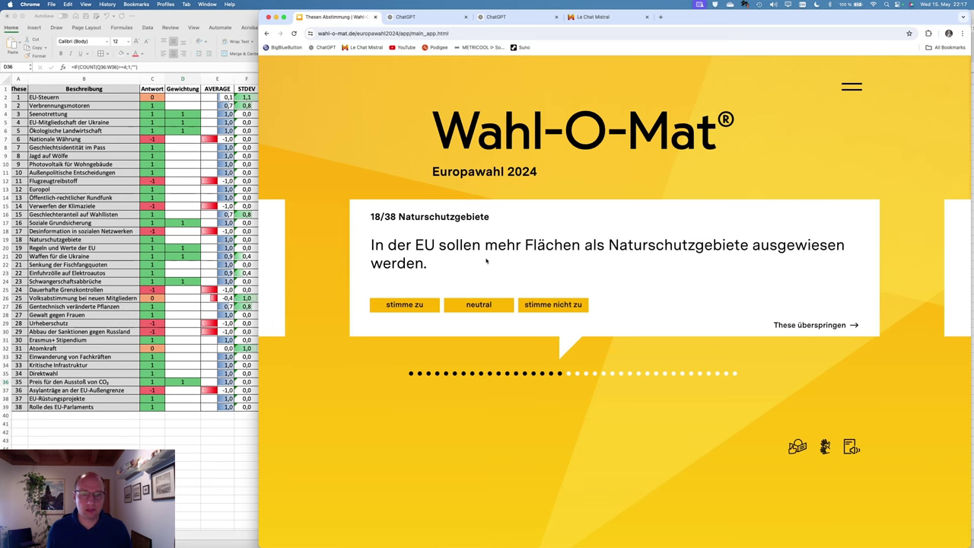